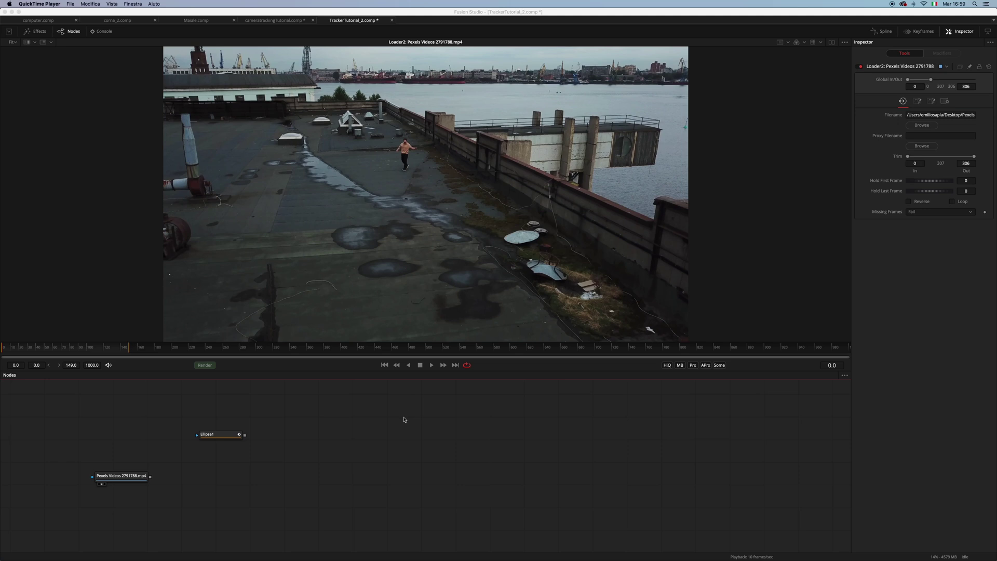
Play back the rooftop Pexels footage in the compositing window to review it
click(331, 465)
click(160, 542)
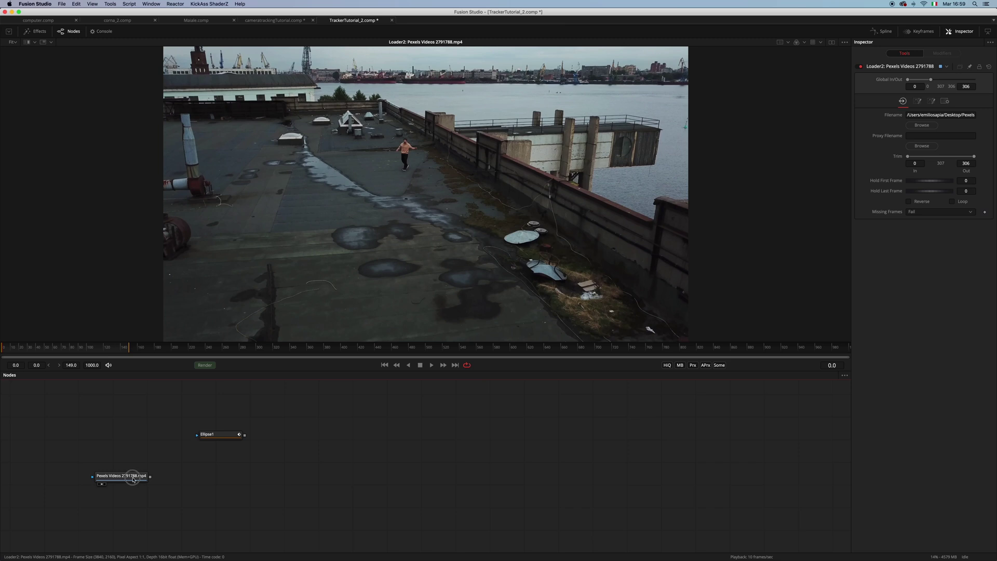
click(133, 479)
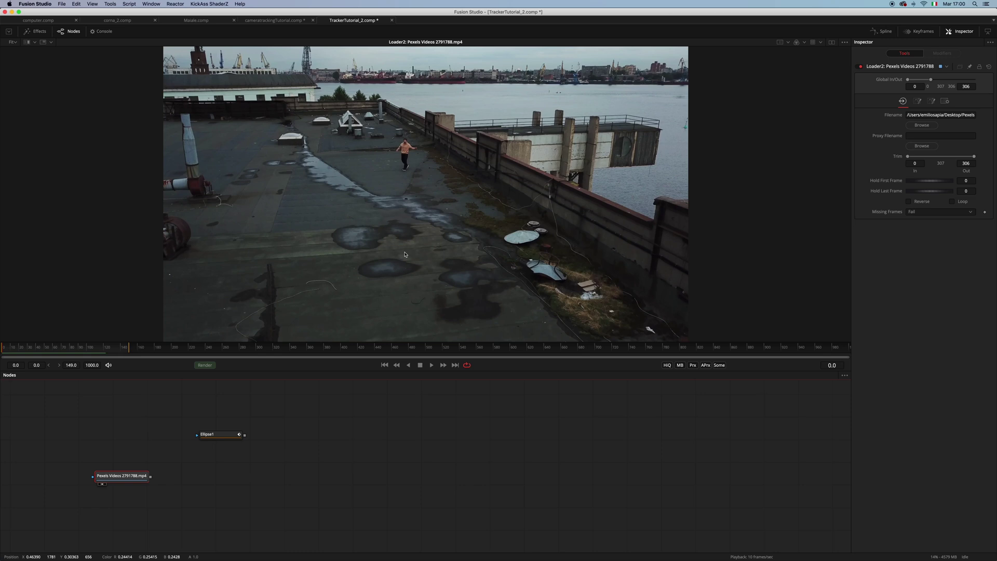
drag(143, 479, 144, 477)
key(space)
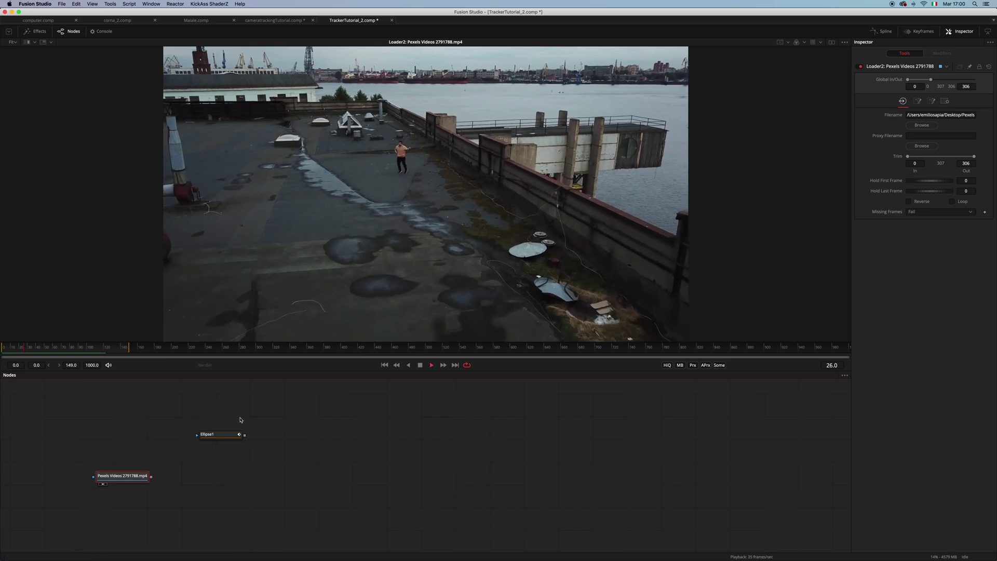
click(226, 438)
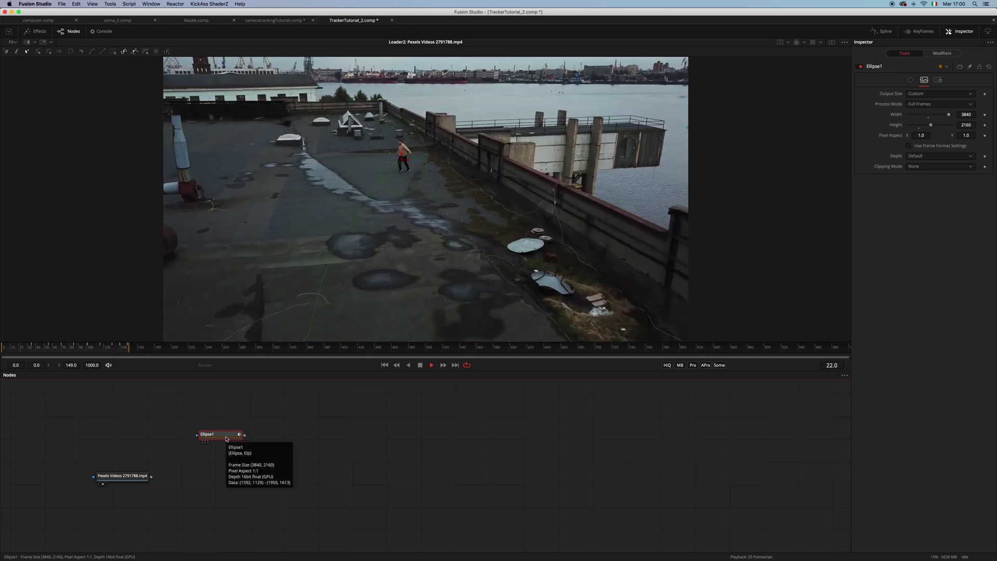
click(238, 506)
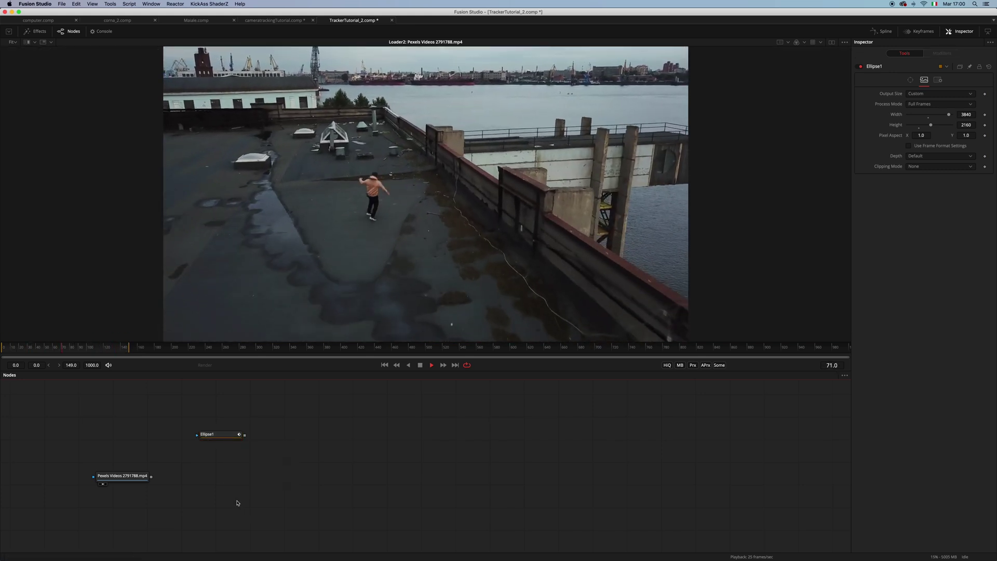
key(space)
Add a Camera Tracker fed by the rooftop footage, with Ellipse1 as its mask
key(shift+space)
text(cam)
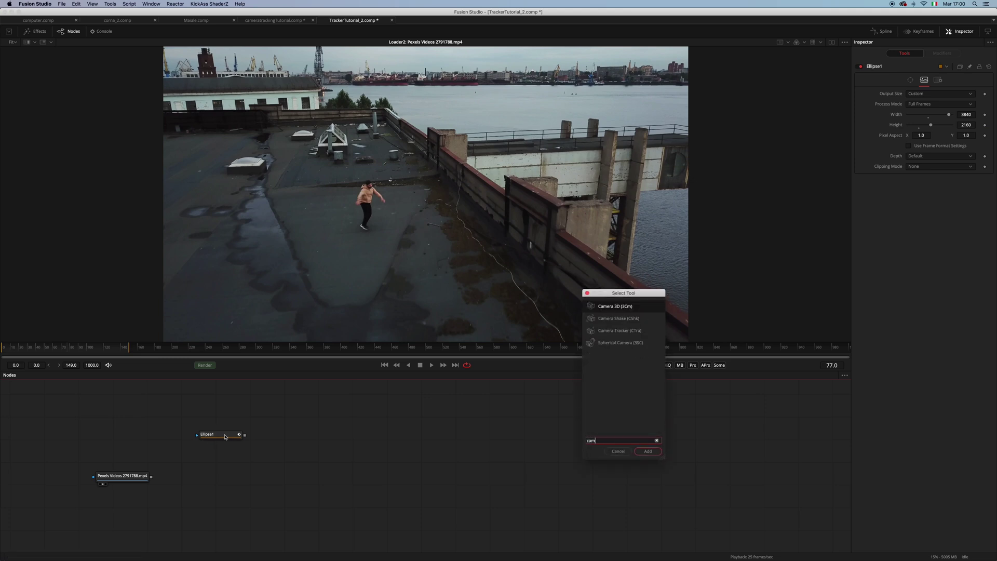
key(Down)
key(Down)
key(Return)
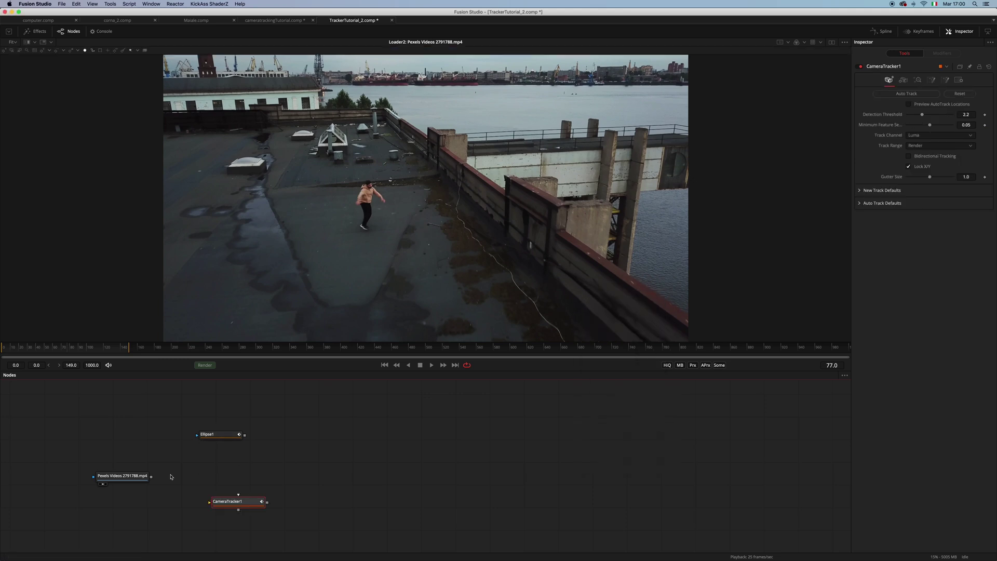
drag(151, 477, 213, 476)
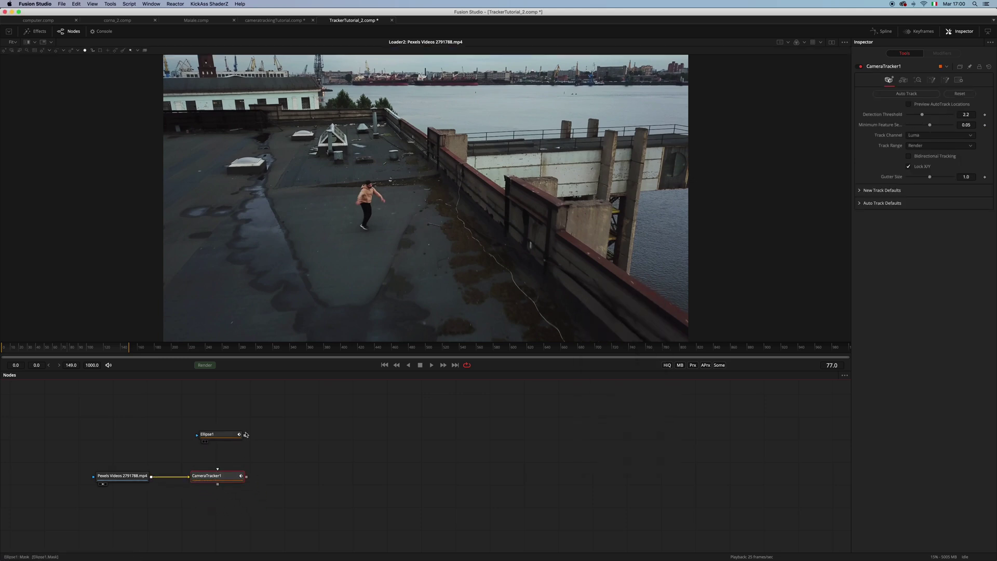
drag(247, 436, 232, 474)
Shift Ellipse1 and CameraTracker1 right and view each node's output in the viewer
drag(232, 478, 279, 480)
click(279, 440)
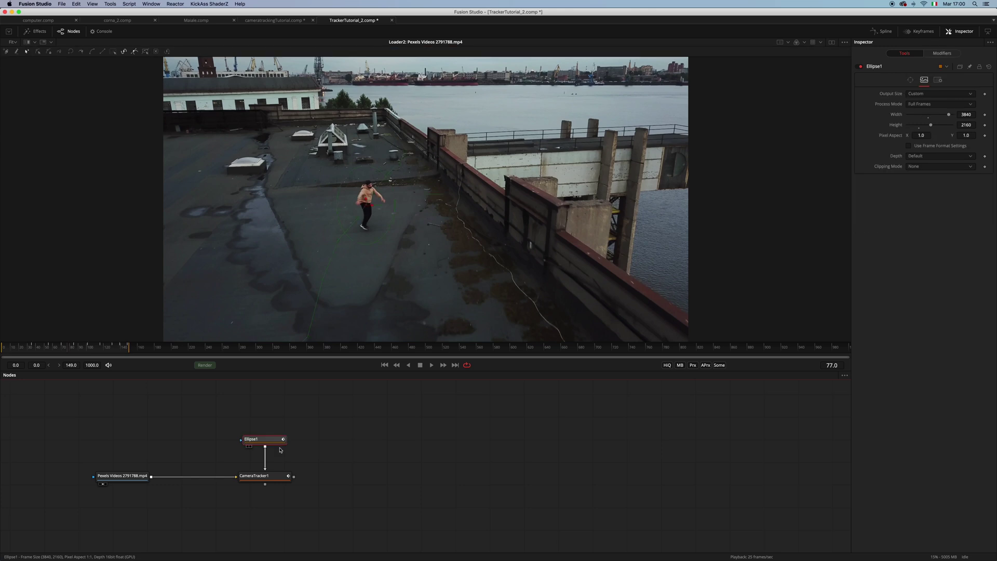
drag(272, 439, 398, 211)
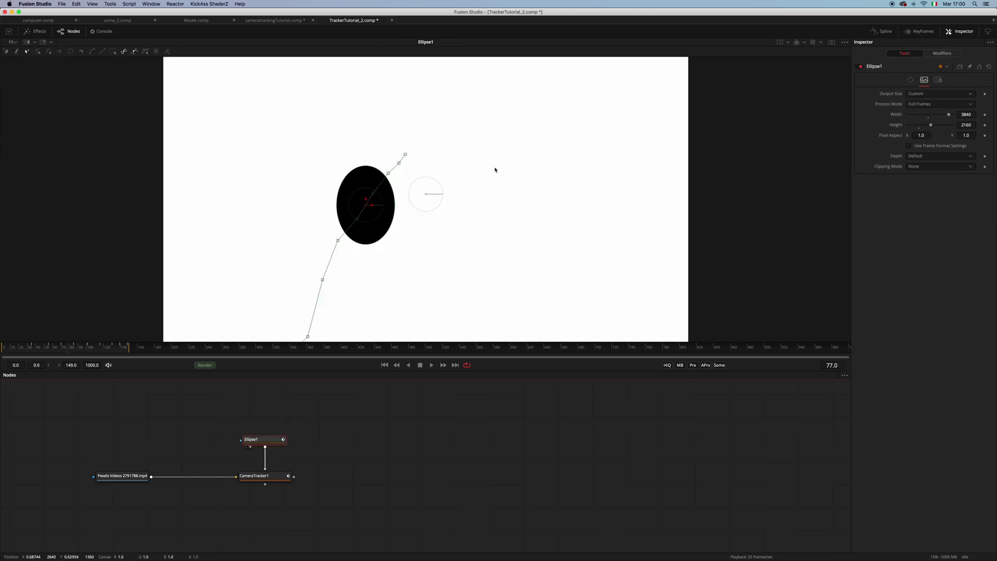
drag(273, 477, 464, 246)
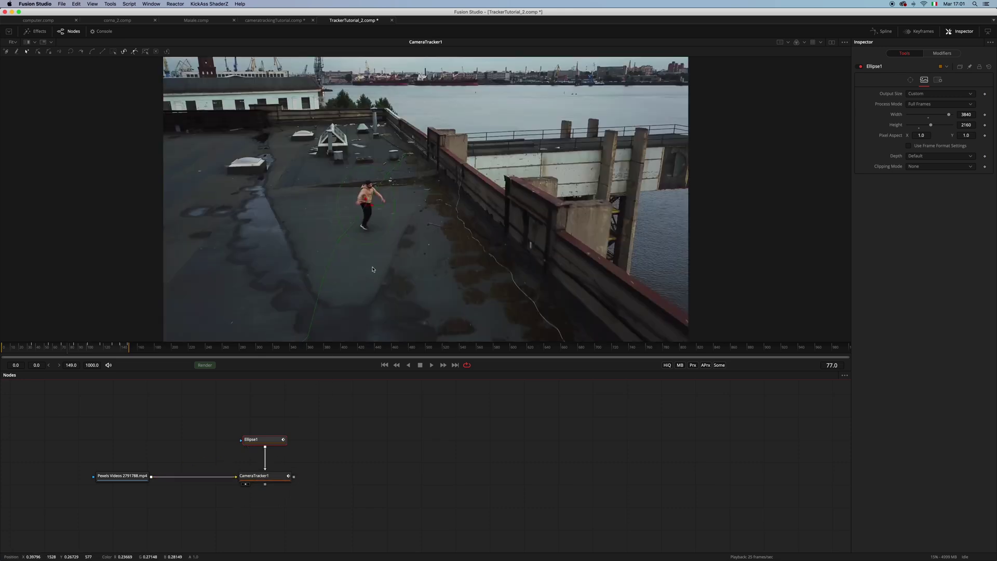
On the first frame, darken the footage behind the tracks and preview auto-track locations
click(257, 476)
drag(29, 353, 2, 352)
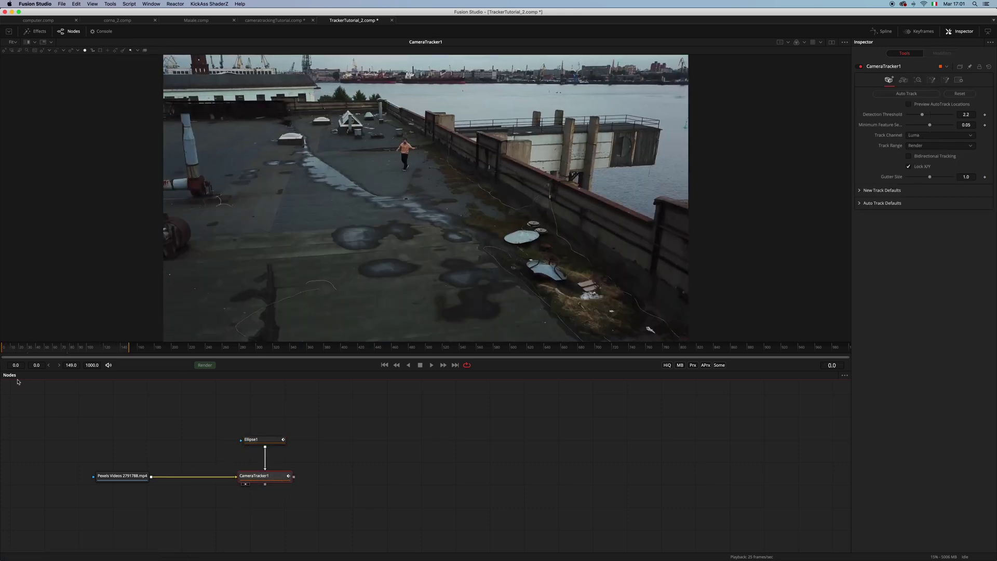
click(946, 80)
click(929, 147)
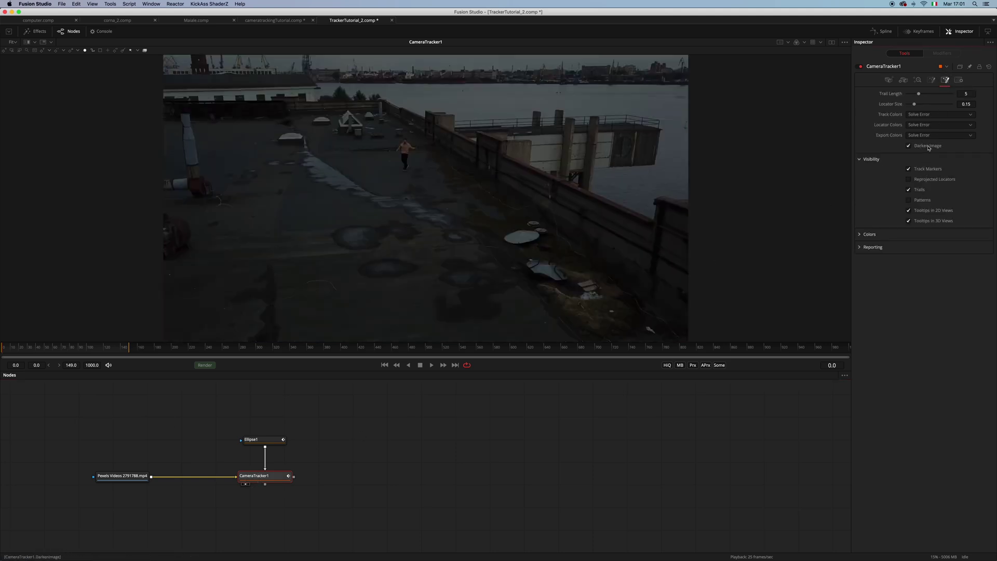
click(891, 81)
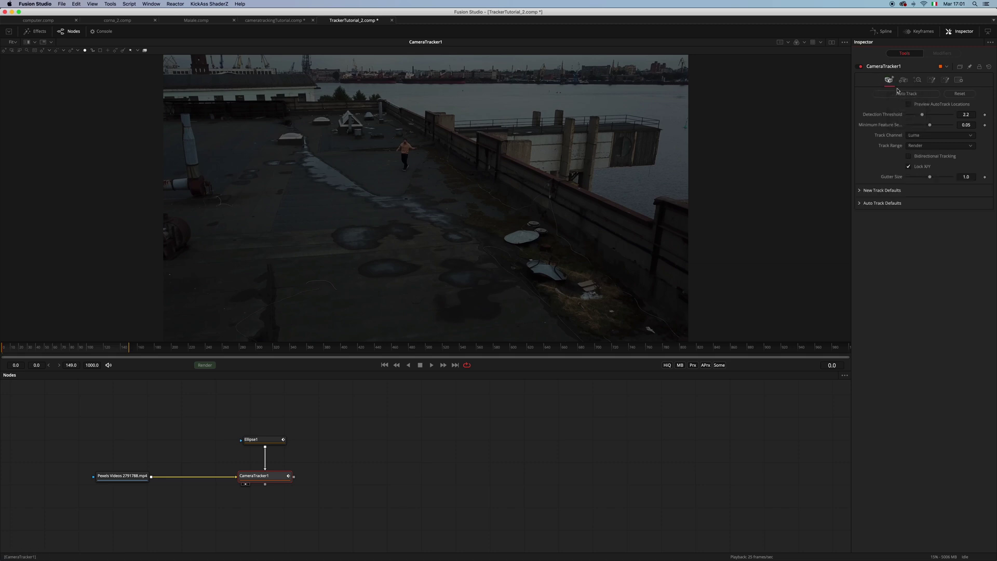
click(909, 104)
Set detection threshold 1.998 and feature separation 0.0173, enable bidirectional tracking, and auto track
drag(923, 114, 915, 127)
click(916, 115)
click(916, 126)
click(916, 127)
drag(916, 127, 916, 128)
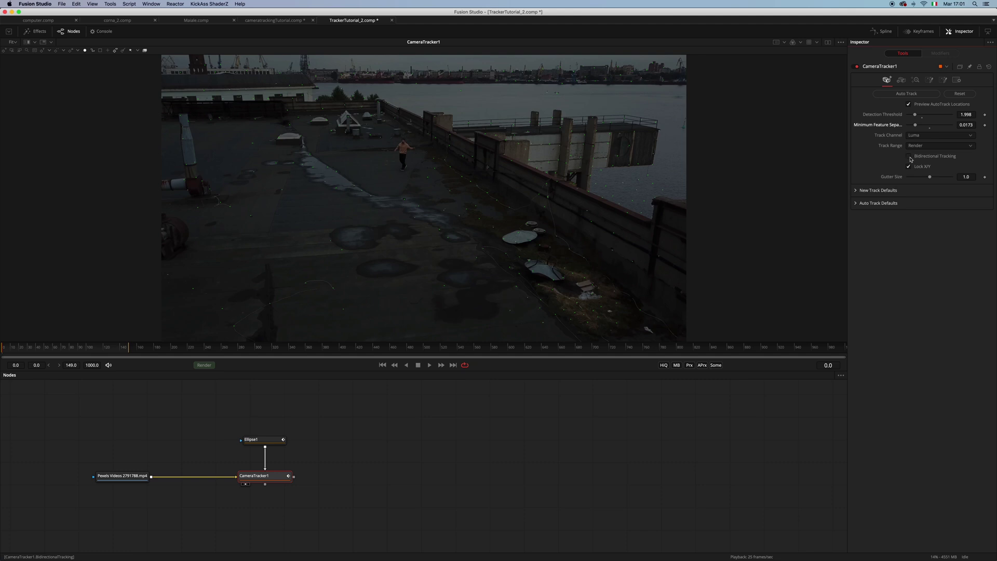
click(910, 157)
click(914, 95)
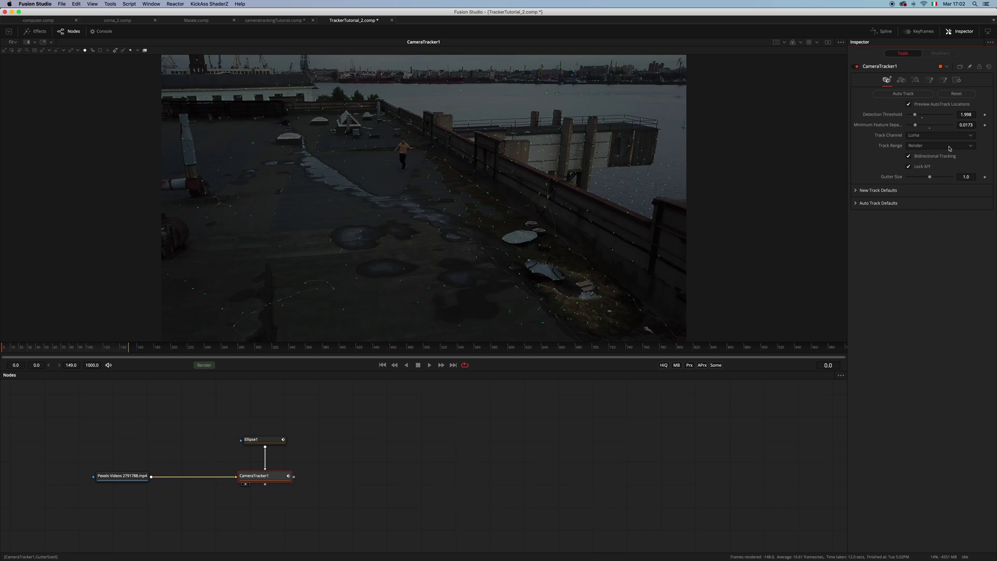
click(909, 105)
Solve the camera, delete tracks over error limits 0.124 and 1.65, then re-solve
click(916, 82)
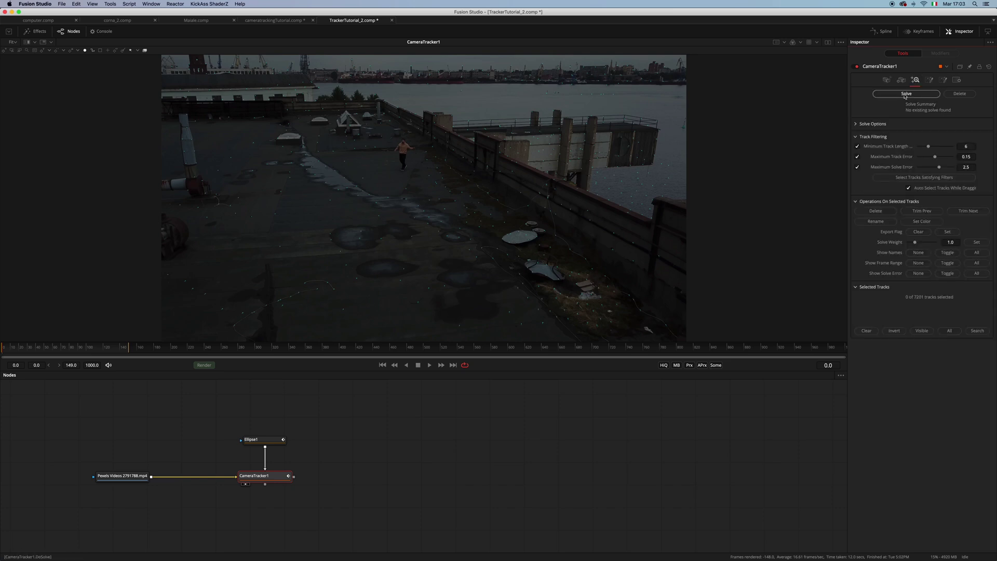
click(907, 94)
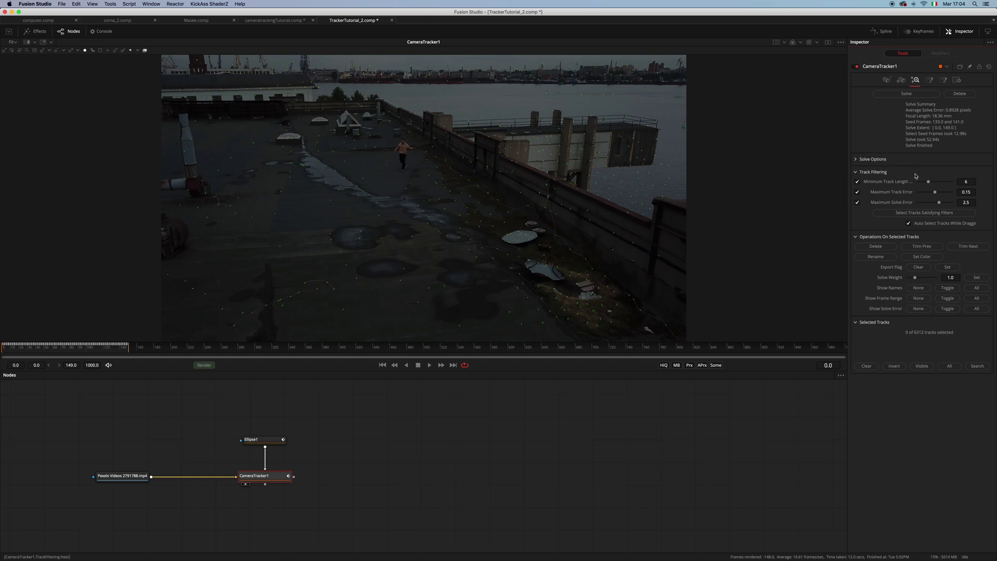
mouse_move(634, 157)
drag(936, 192, 934, 205)
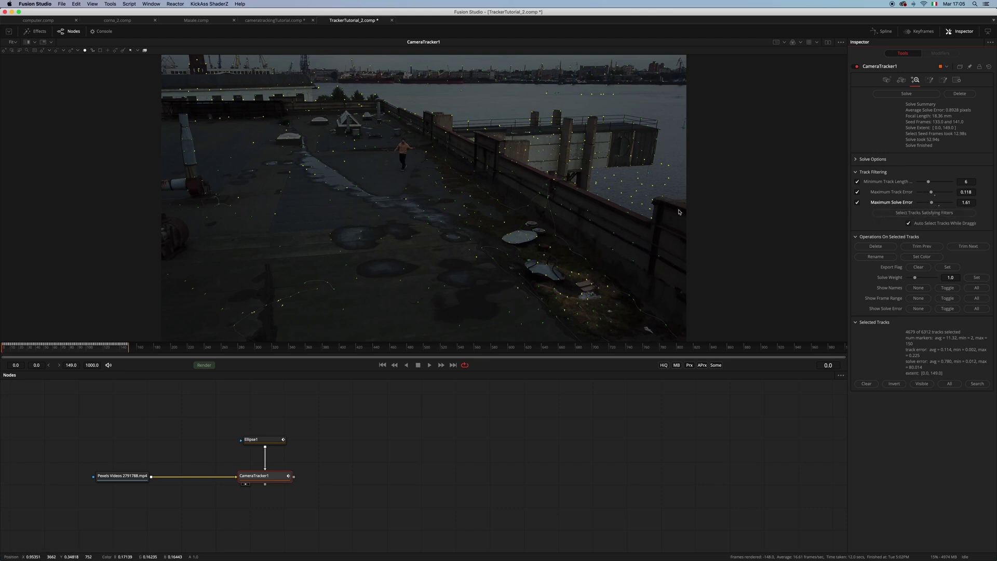
drag(931, 192, 933, 203)
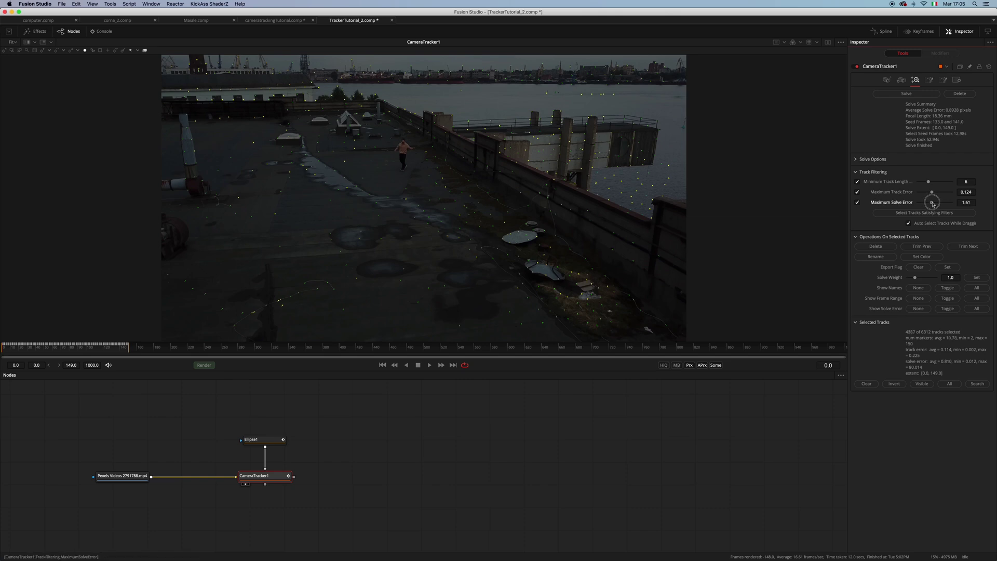
click(876, 246)
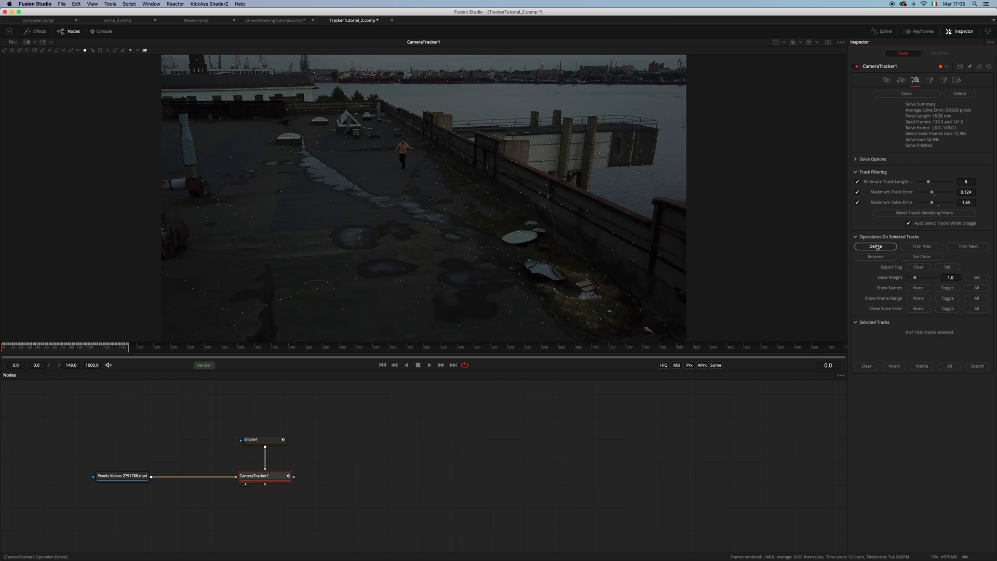
click(902, 95)
Set the scene origin and ground orientation from rooftop-floor tracks, switching Unaligned then back to Aligned
click(928, 81)
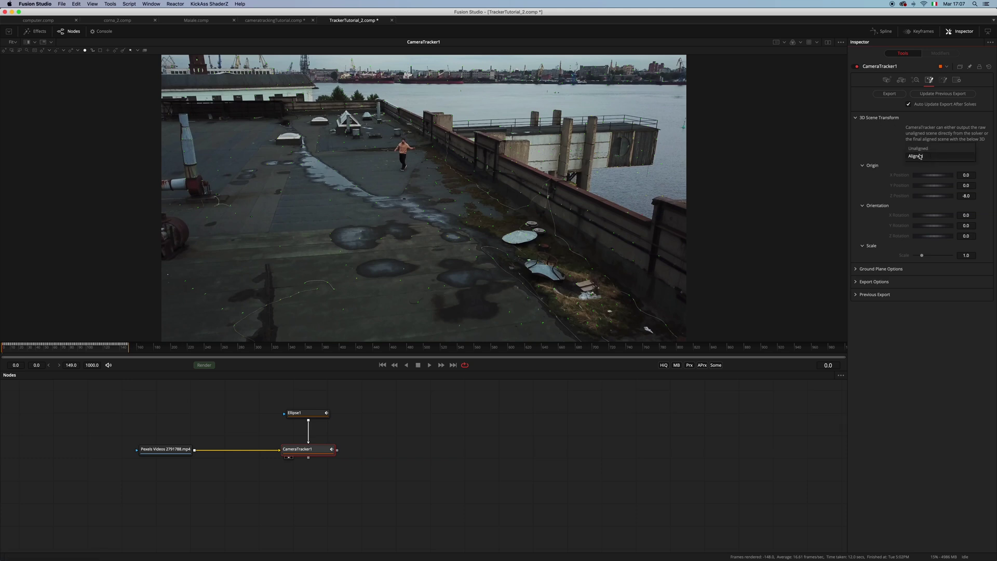
click(929, 155)
click(930, 148)
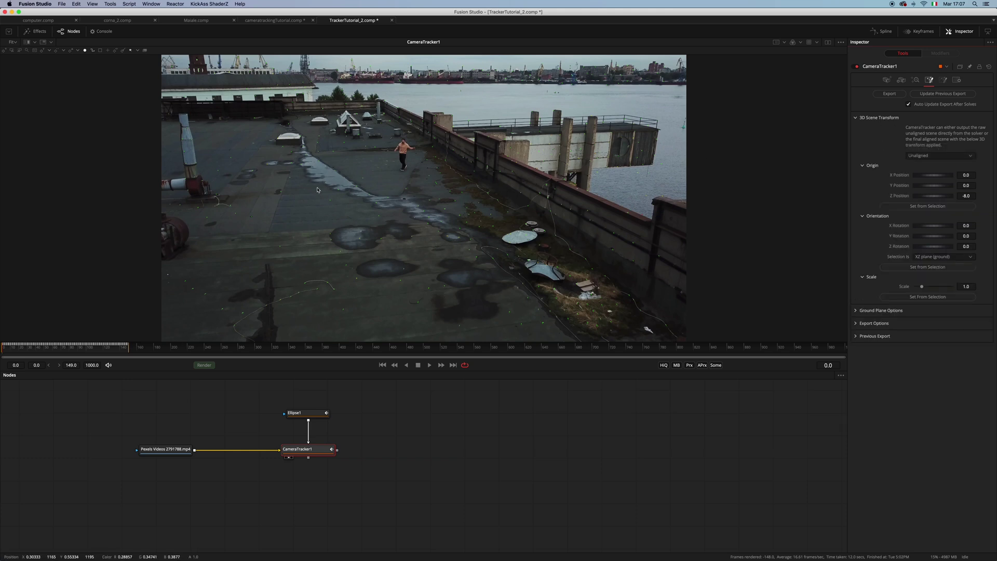
drag(315, 173, 430, 238)
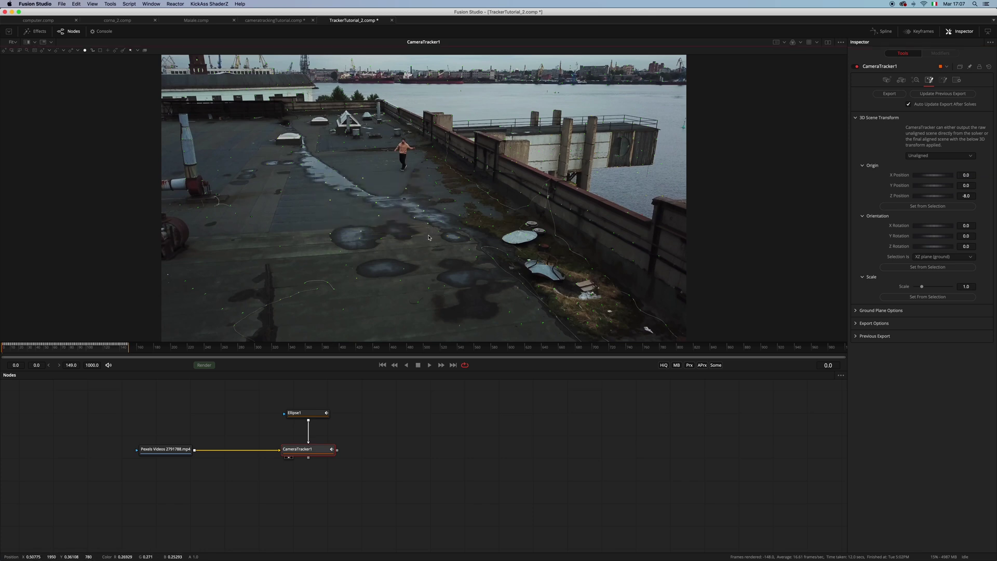
click(937, 208)
click(918, 270)
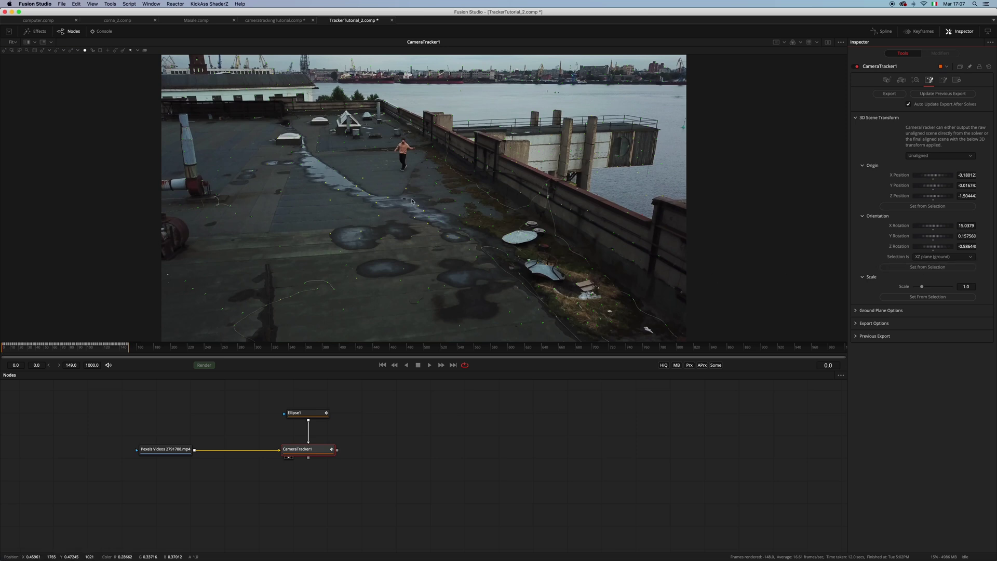
click(928, 156)
click(926, 165)
click(376, 458)
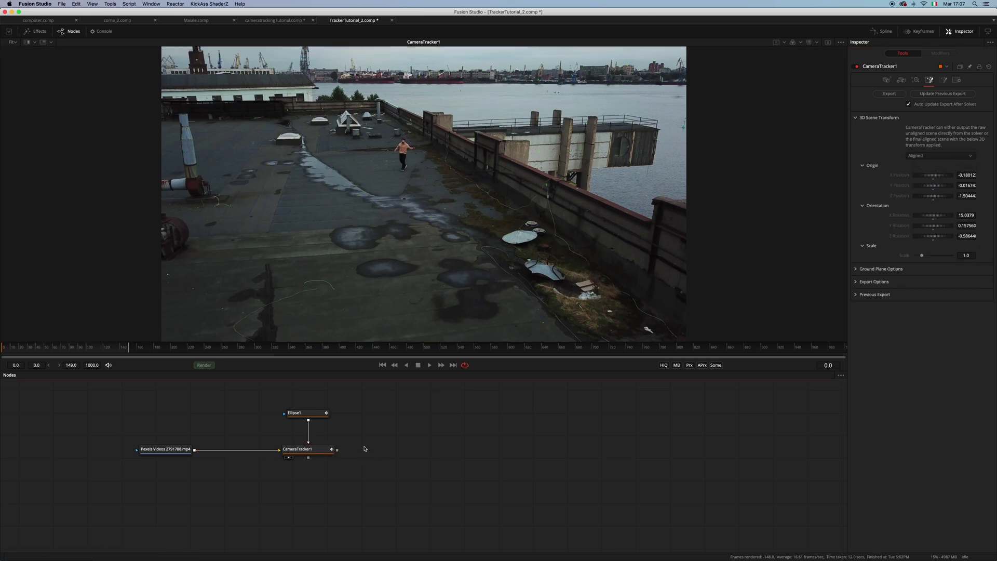
Add a Merge3D1 node beside the camera tracker, then pan the graph and select it
key(shift+space)
text(camer)
key(BackSpace)
key(BackSpace)
key(BackSpace)
key(BackSpace)
key(BackSpace)
text(mer)
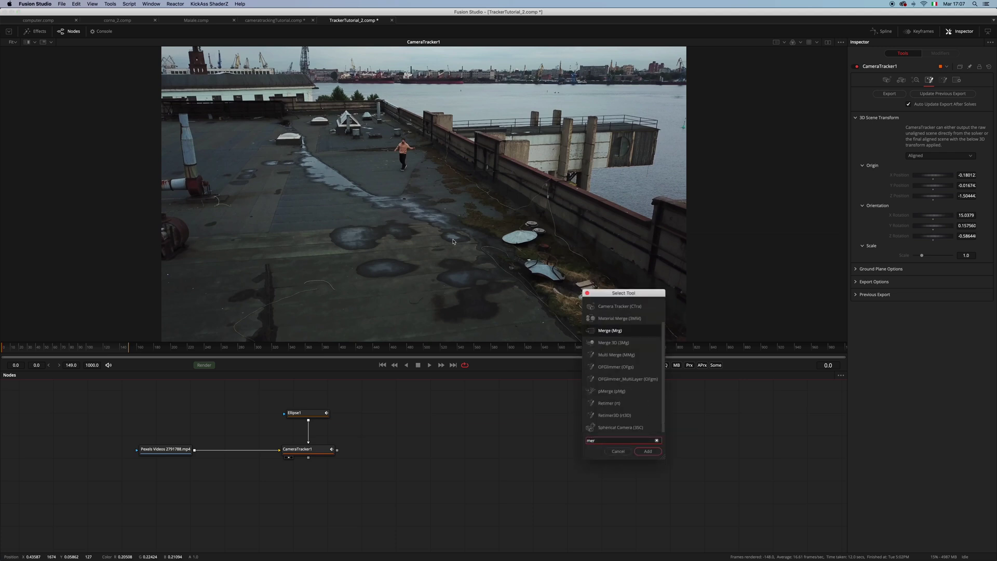
key(Down)
key(Return)
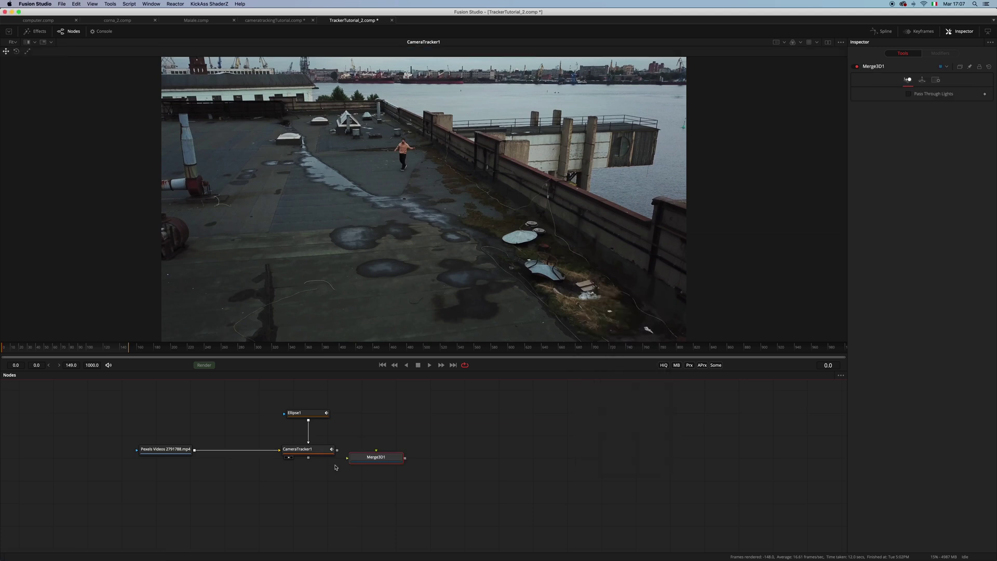
drag(377, 457, 396, 488)
drag(308, 459, 426, 210)
drag(391, 420, 412, 445)
drag(458, 467, 403, 529)
Delete Merge3D1 and set Track, Locator and Export colours to Take From Image
key(Delete)
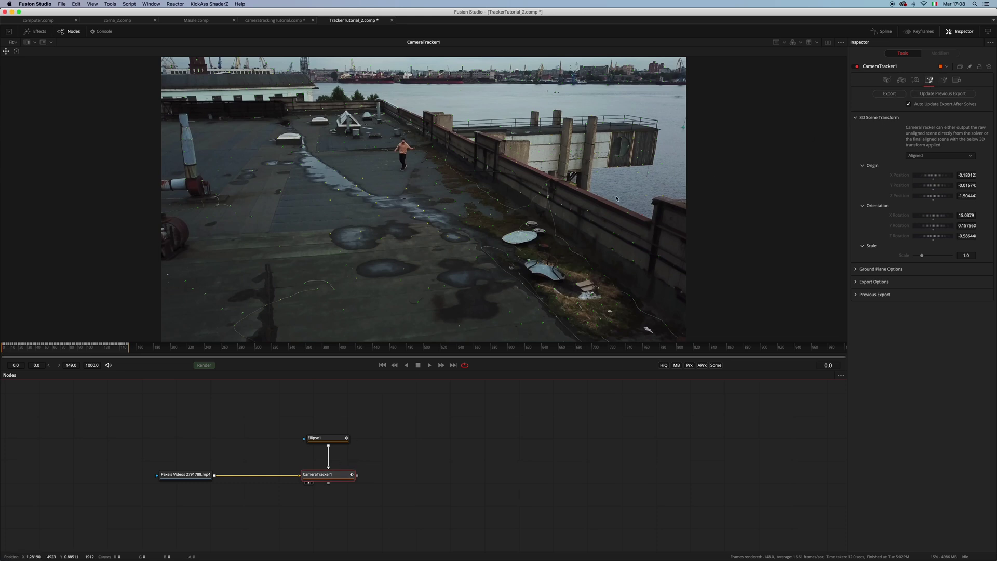
click(943, 80)
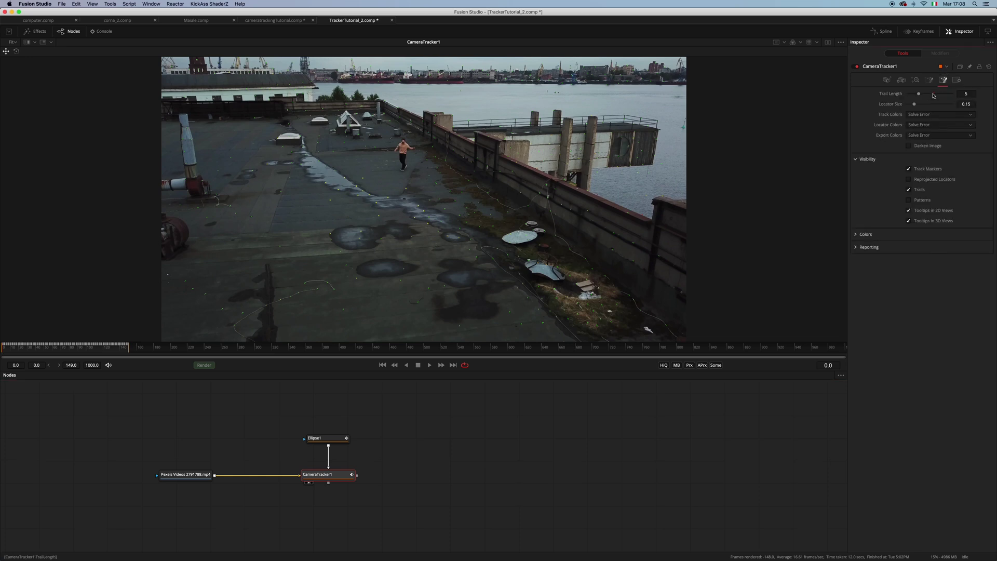
click(923, 116)
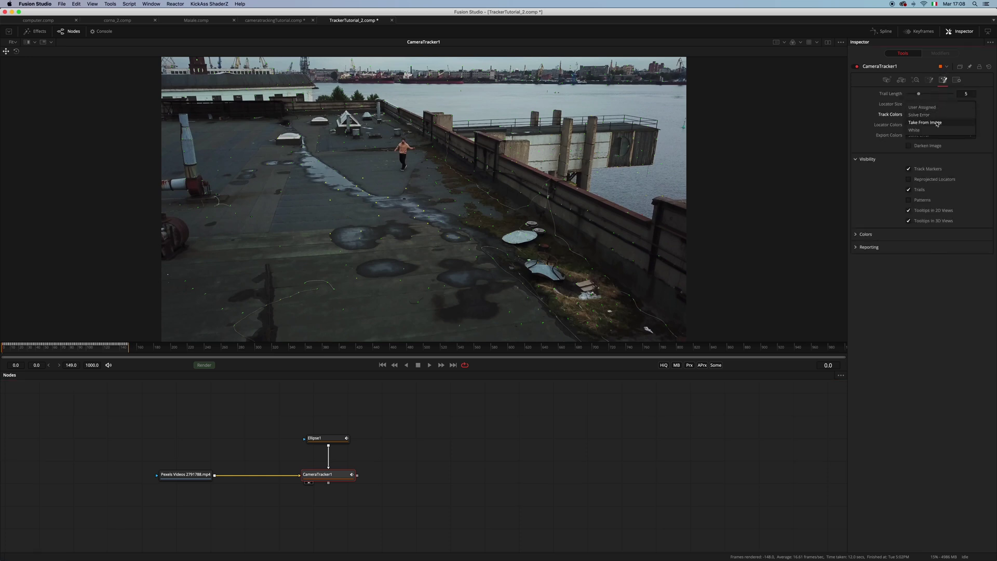
click(936, 123)
click(934, 126)
click(938, 133)
click(936, 136)
click(938, 143)
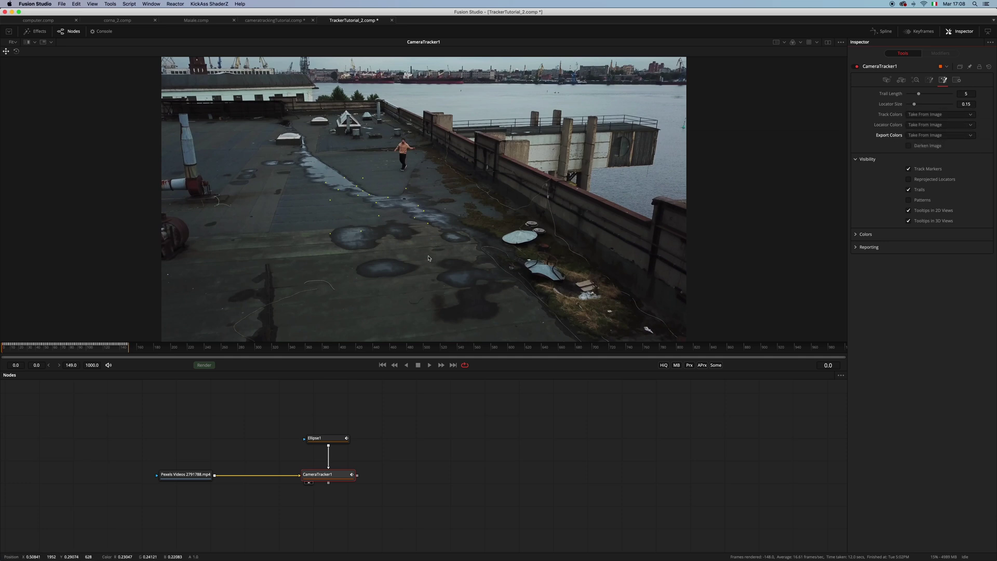
Export the solved camera from CameraTracker1 as a 3D scene
click(412, 236)
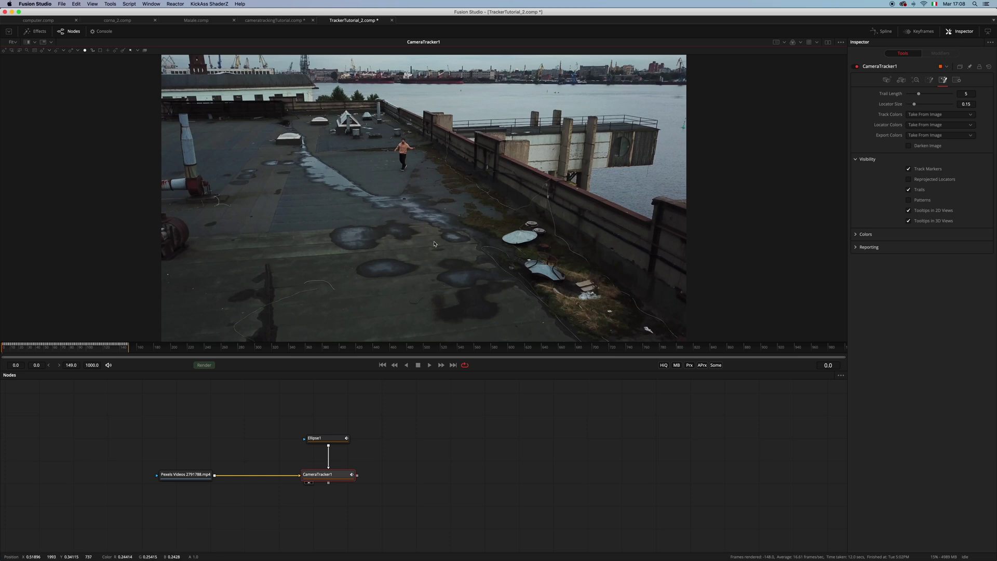
click(930, 80)
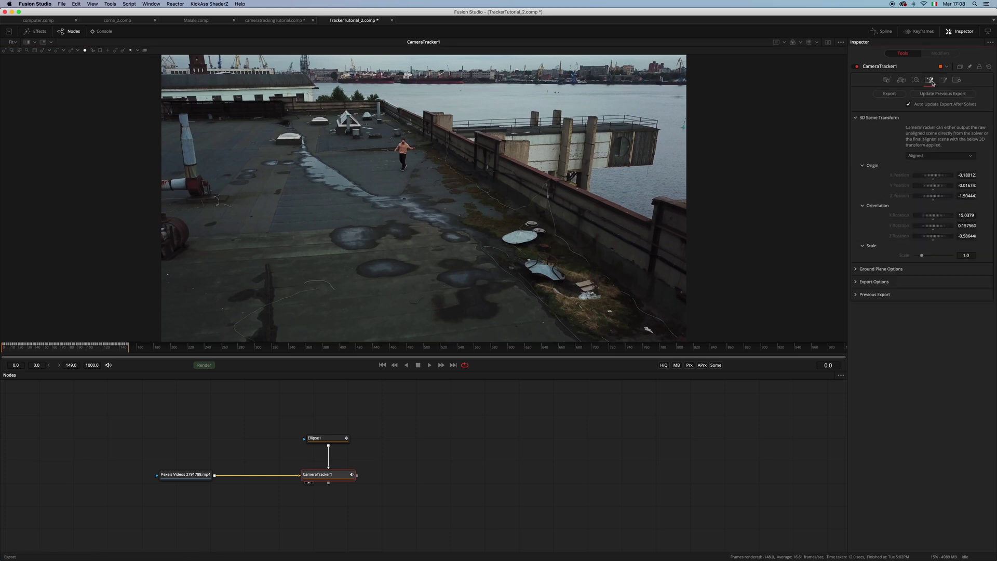
click(890, 94)
Move the exported nodes below the camera tracker and view Merge3D1 in the viewer
drag(84, 428, 442, 489)
drag(435, 447, 396, 412)
click(413, 432)
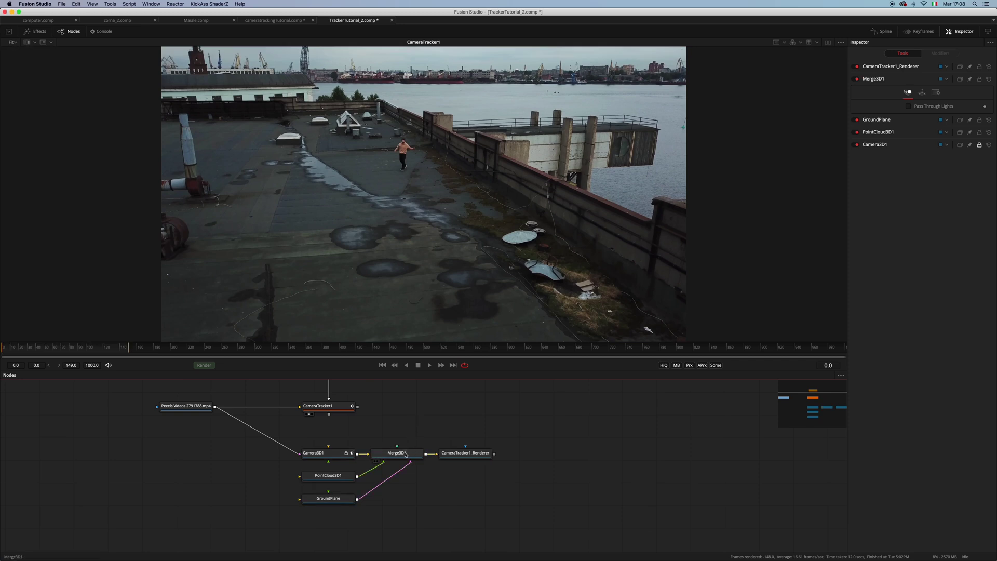
drag(406, 452, 512, 249)
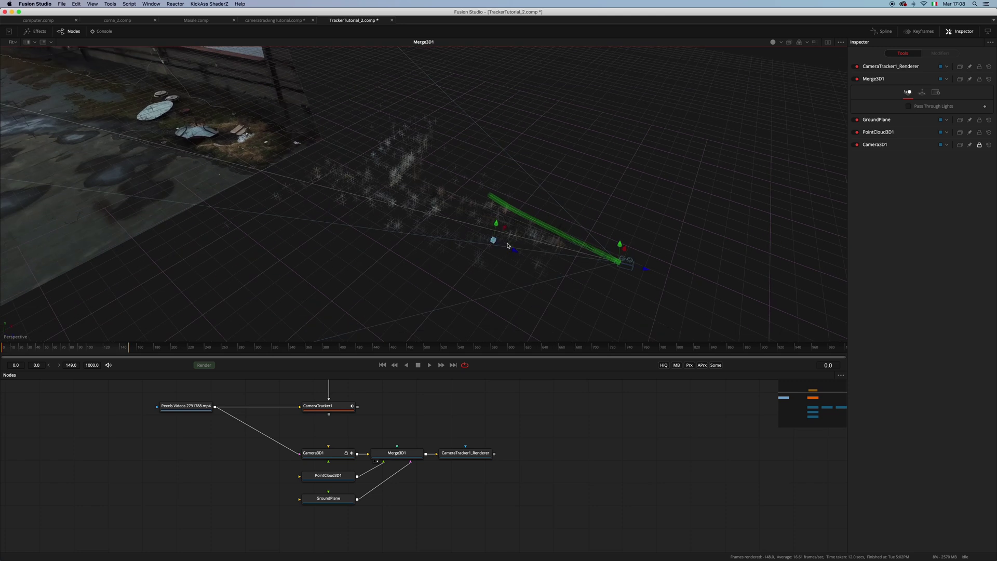
Set PointCloud3D1's style to Point and orbit around the point cloud and camera path
click(328, 475)
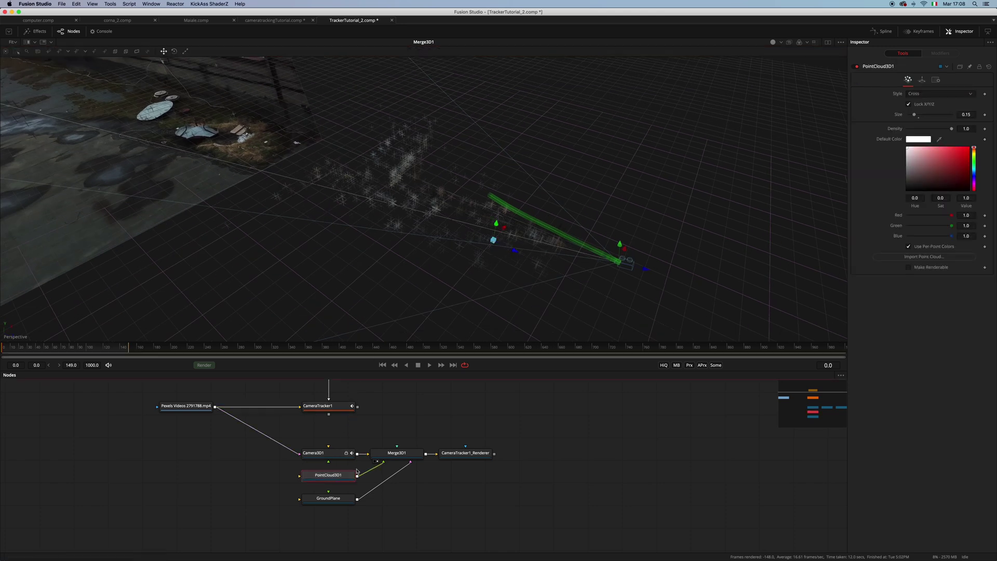
click(930, 95)
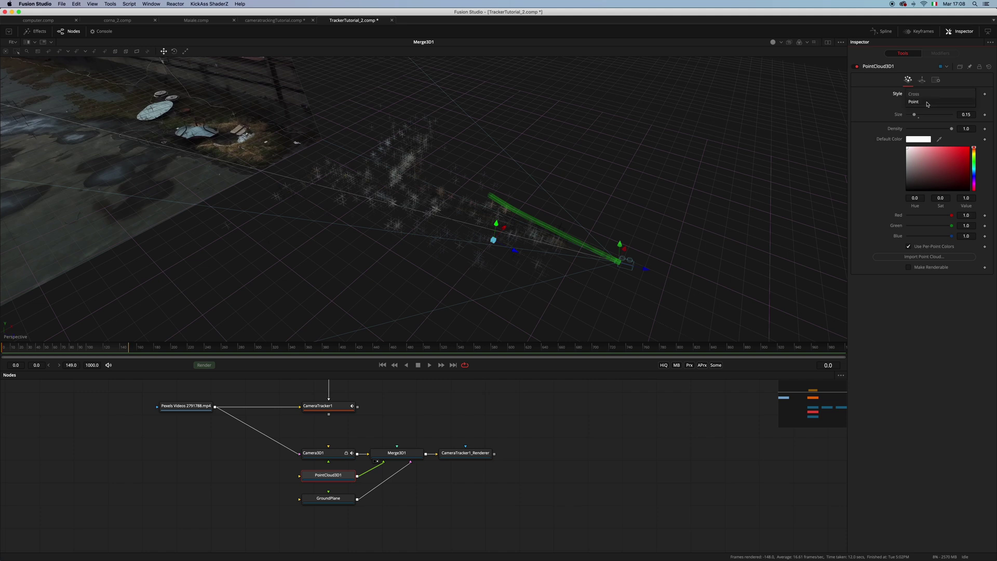
click(927, 102)
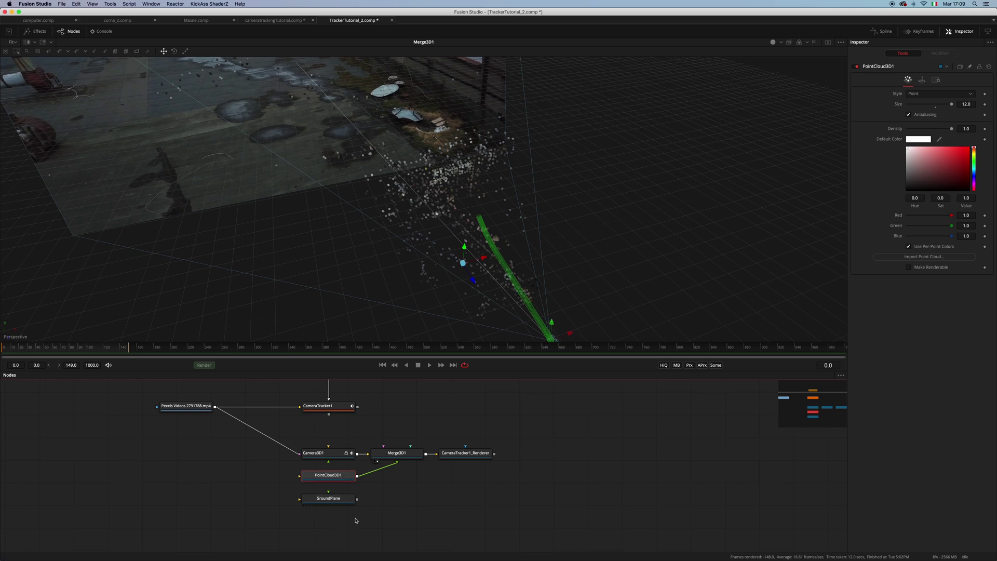
drag(370, 518, 341, 484)
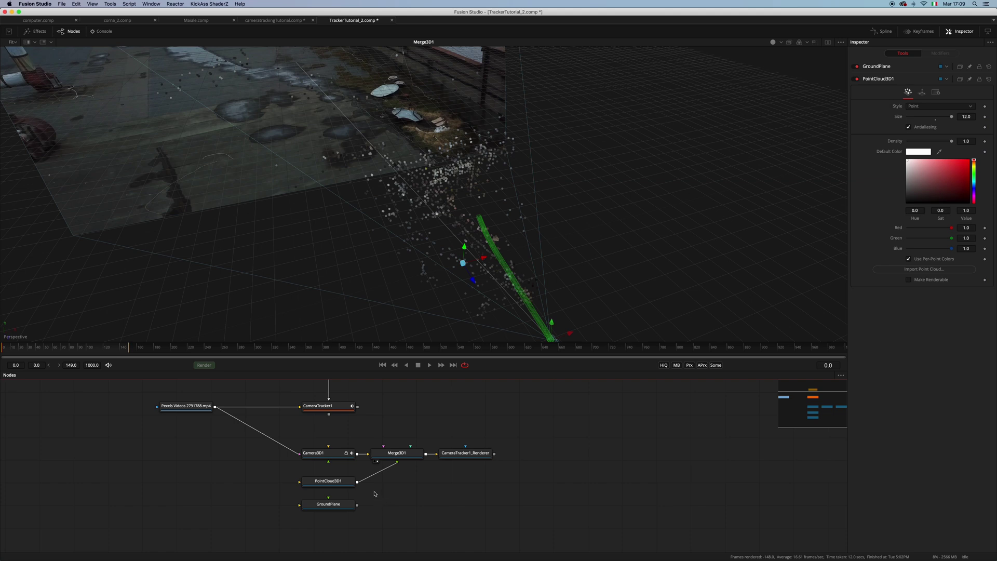
drag(455, 310, 451, 239)
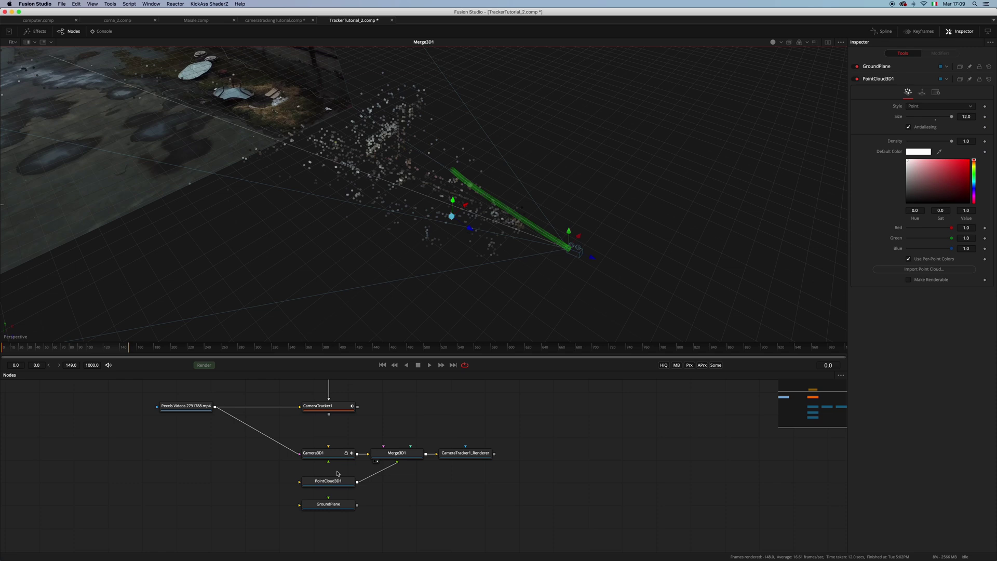
mouse_move(390, 266)
mouse_down()
mouse_move(430, 261)
mouse_move(429, 290)
mouse_move(442, 210)
mouse_move(416, 220)
mouse_up()
Zoom in, box-select a cluster of roof points, and create an aligned shape from PointCloud3D1
scroll(429, 290, up, 5)
scroll(443, 209, up, 4)
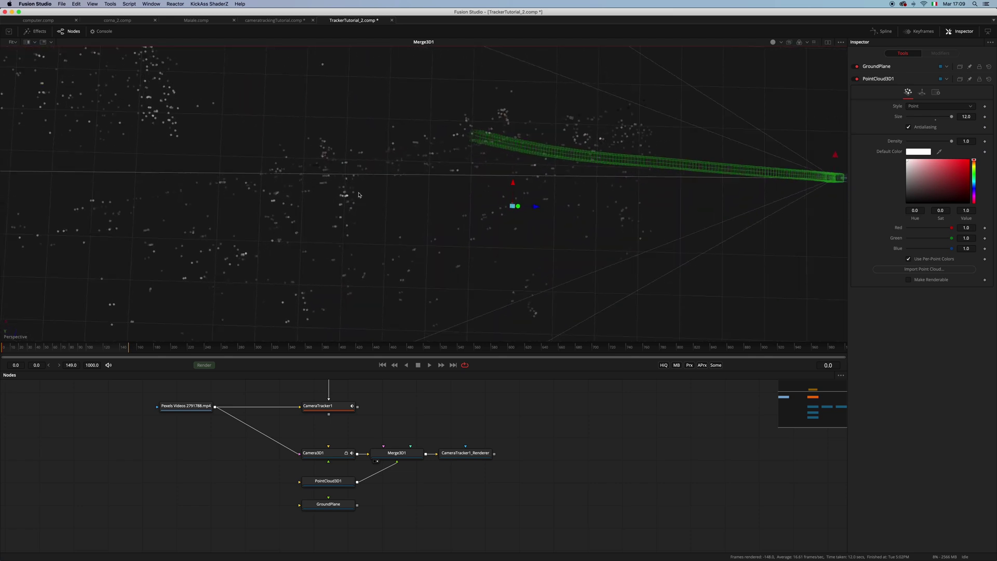
drag(350, 179, 529, 238)
click(328, 481)
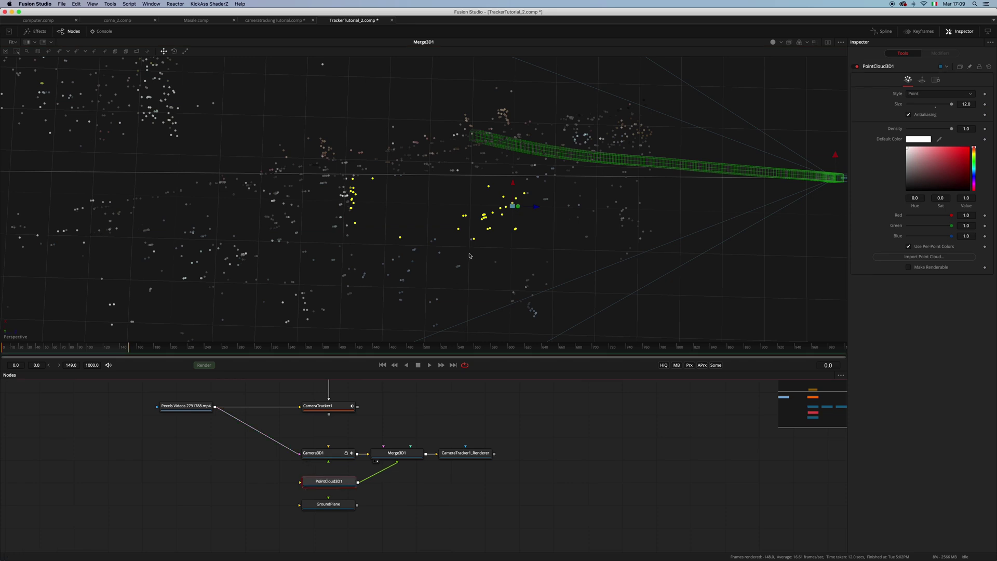
right_click(485, 219)
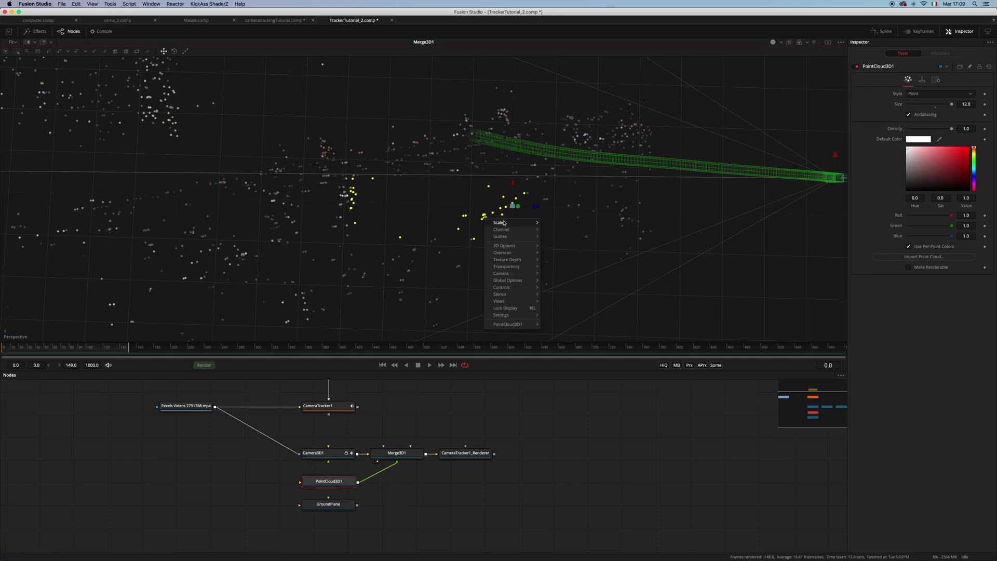
mouse_move(512, 324)
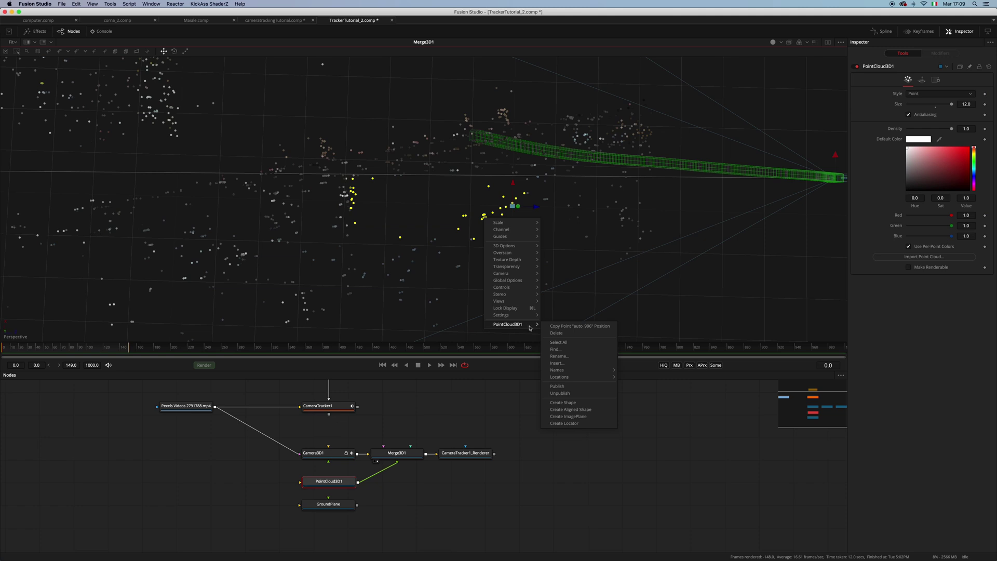
click(590, 411)
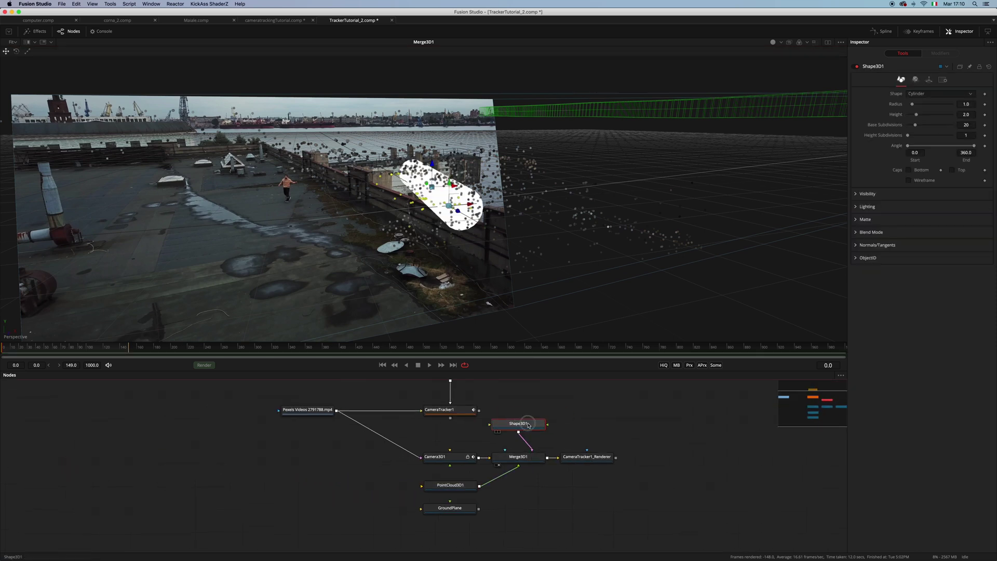
Change Shape3D1's shape from Cylinder to Plane
click(923, 95)
click(928, 72)
Orbit to view the plane and rearrange Shape3D1 and the lower nodes in the graph
drag(488, 151, 483, 204)
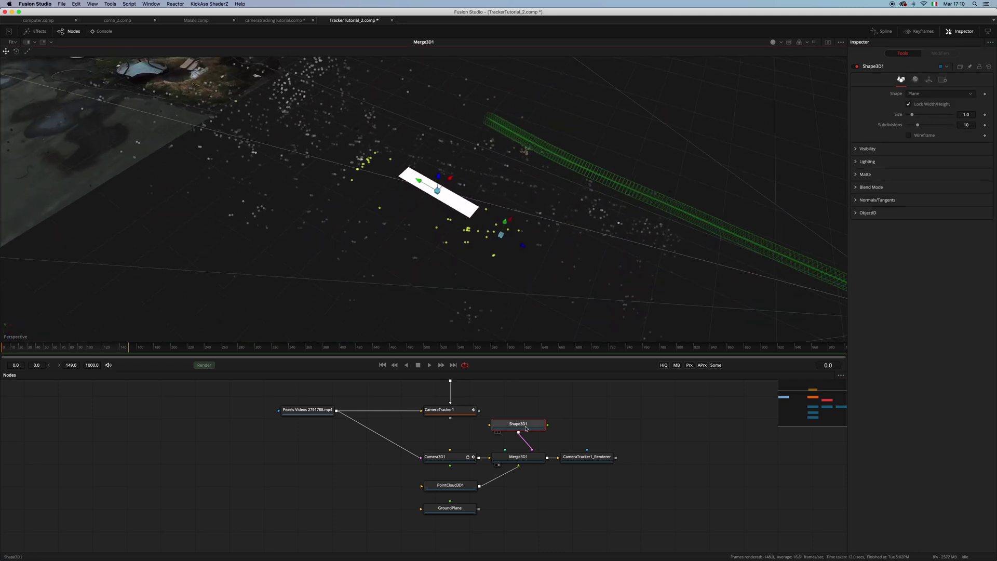
drag(526, 427, 526, 419)
drag(627, 522, 409, 417)
drag(524, 419, 553, 445)
drag(471, 230, 395, 215)
click(574, 399)
drag(560, 444, 561, 425)
Insert a Transform3D after Shape3D1 and rotate the plane 7.64 around Y
key(shift+space)
text(trans)
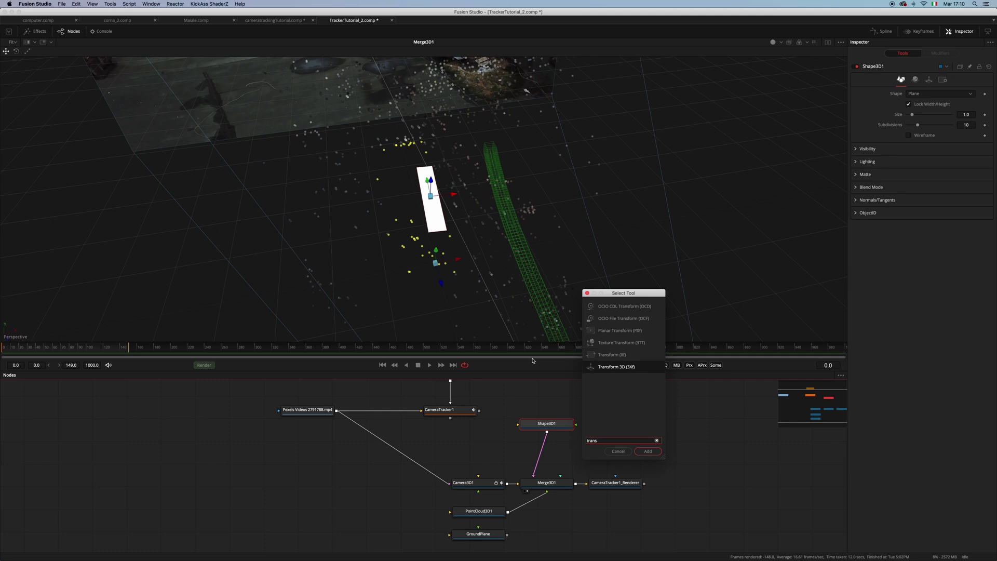
key(Return)
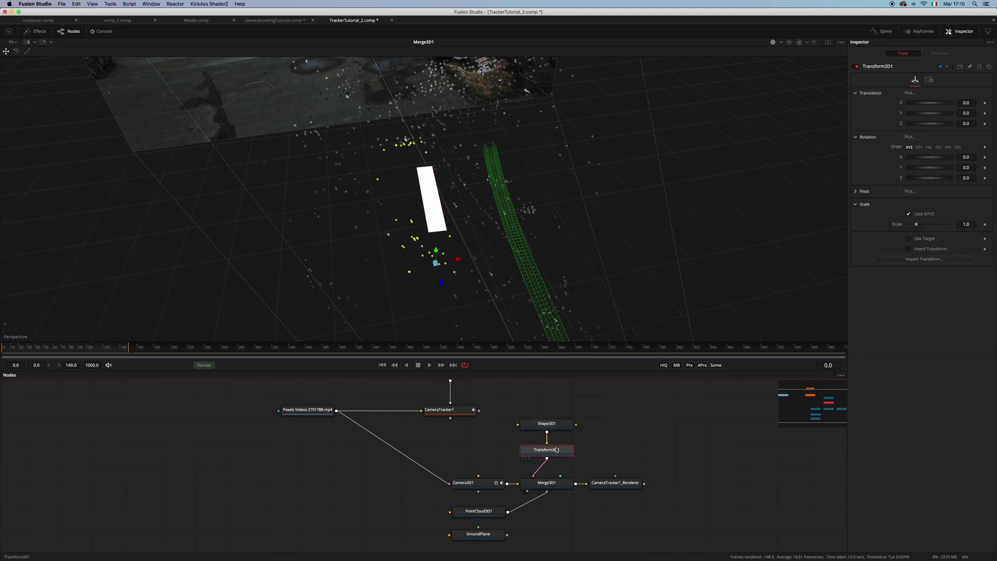
drag(966, 168, 902, 173)
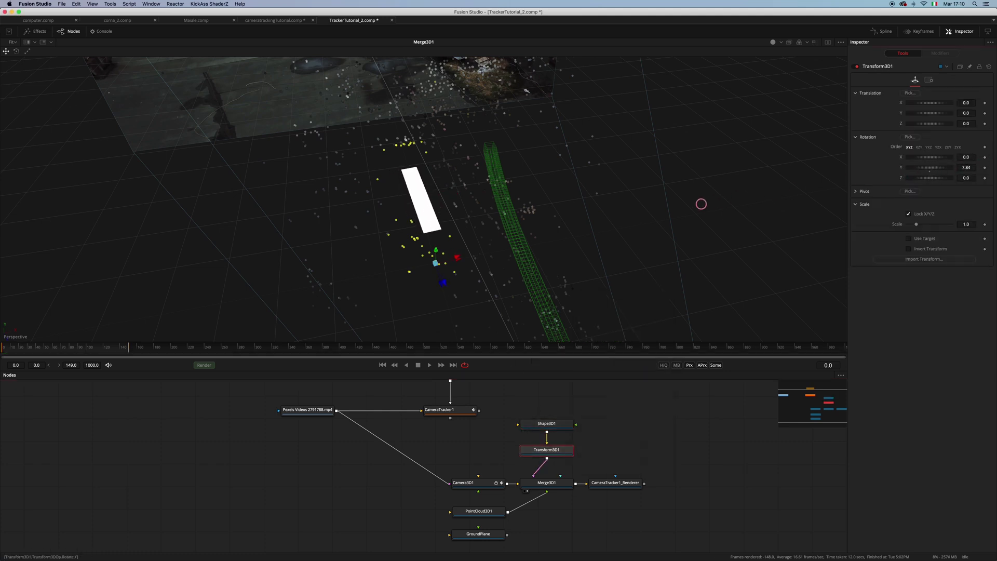
Scale Shape3D1's plane to X 0.559, then view the original Pexels rooftop clip
click(549, 424)
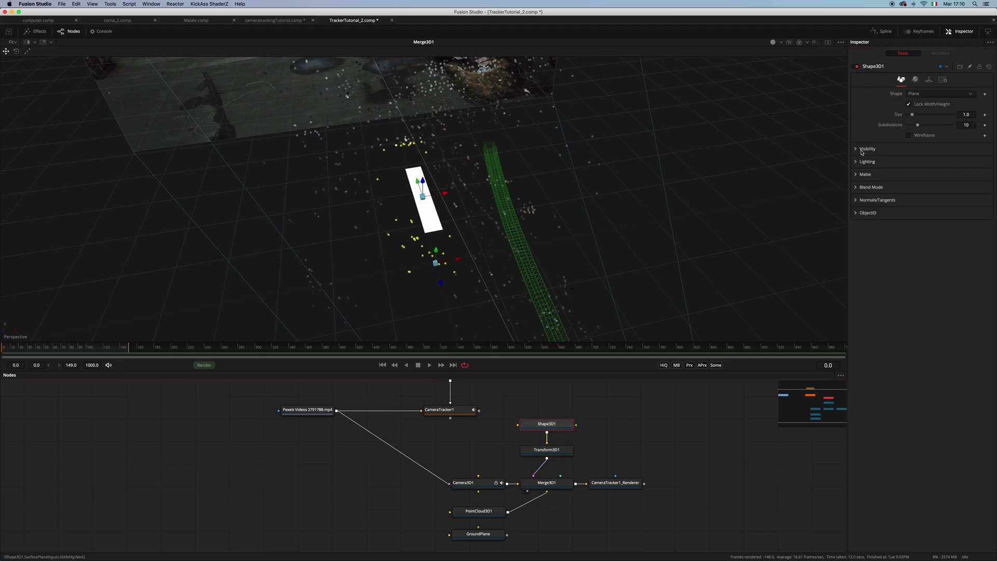
click(929, 79)
mouse_move(911, 225)
mouse_down()
mouse_move(961, 234)
mouse_move(915, 226)
mouse_up()
drag(670, 249, 509, 392)
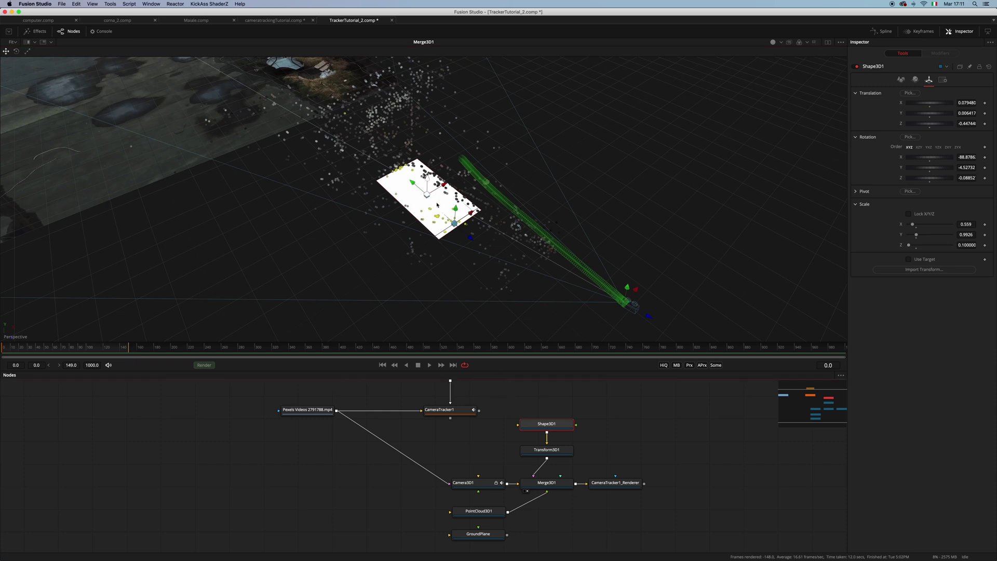
drag(406, 216, 425, 250)
click(288, 417)
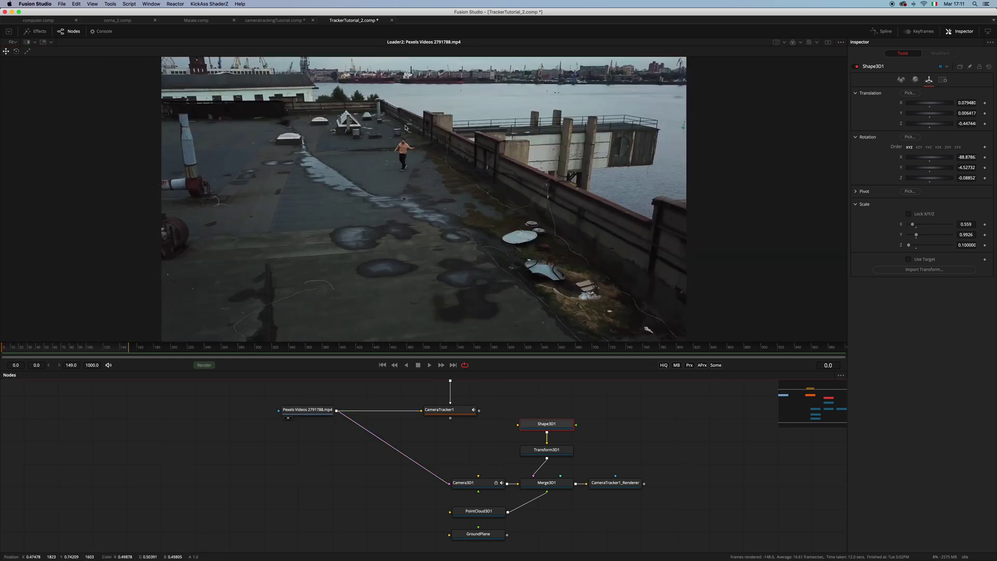
In the cameratrackingTutorial comp, inspect Catcher1 and Camera3D1's projection settings
click(315, 448)
click(274, 20)
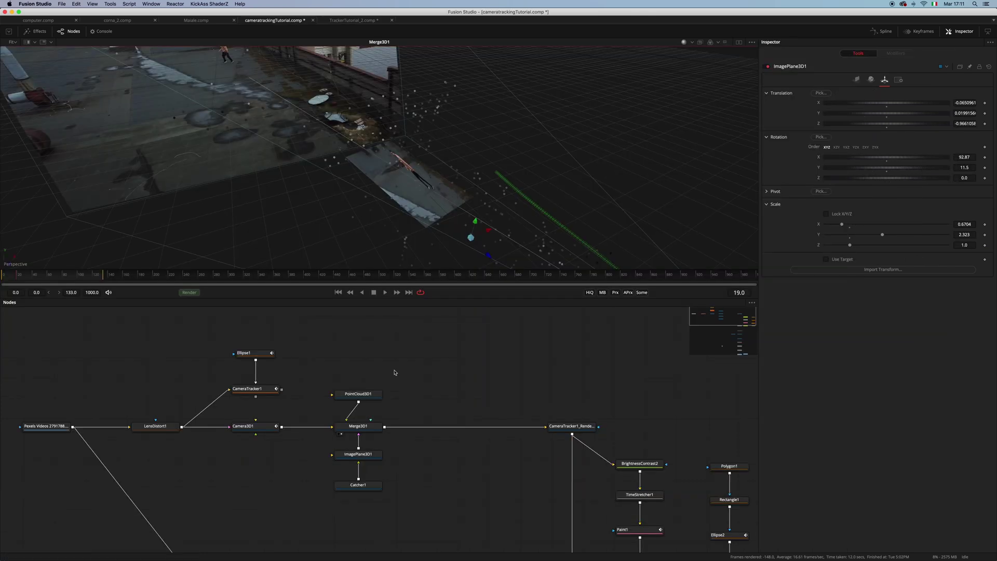
click(375, 483)
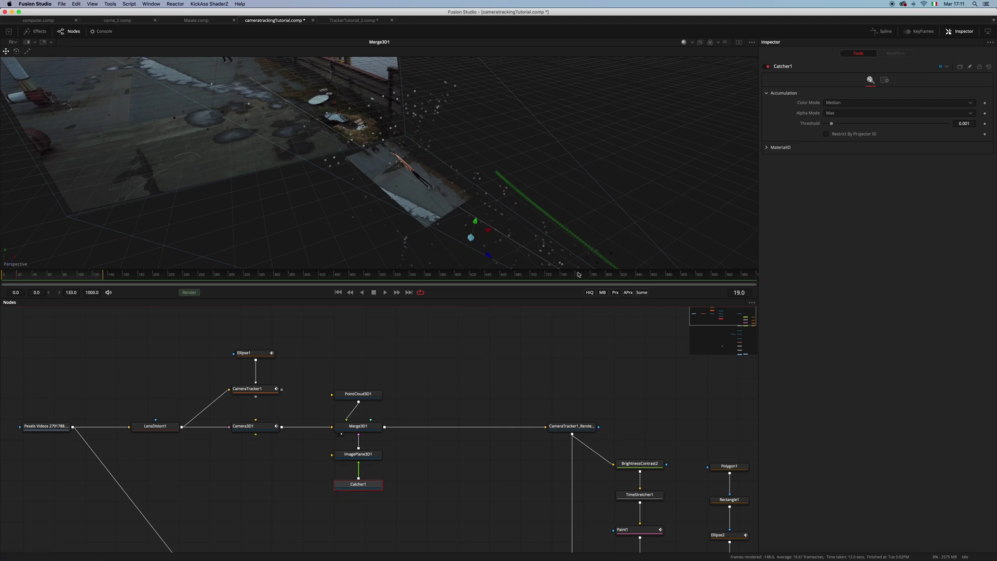
click(393, 498)
click(366, 484)
click(265, 481)
click(244, 426)
click(886, 79)
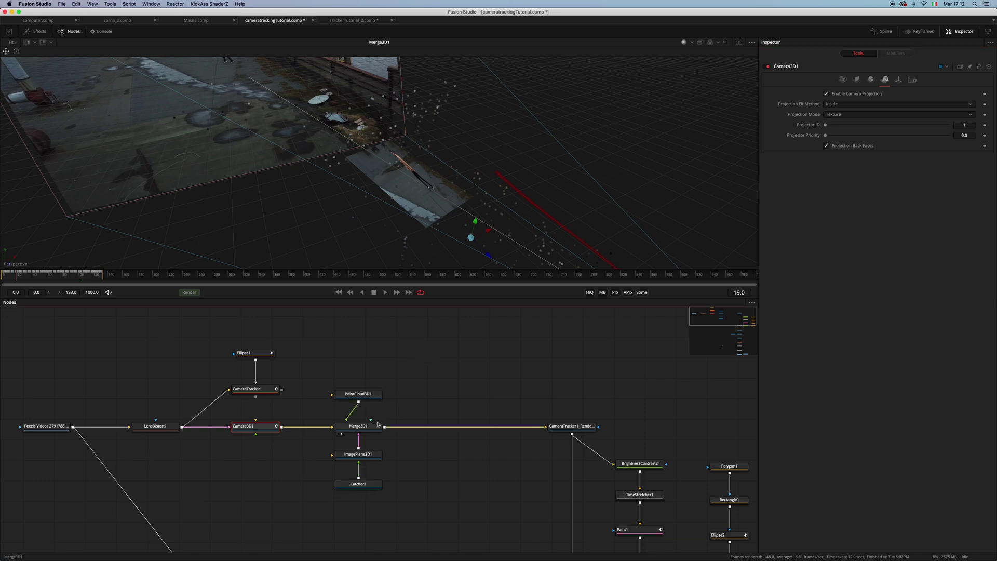
scroll(374, 429, right, 3)
Display the CameraTracker1_Renderer output at frame 45
click(484, 426)
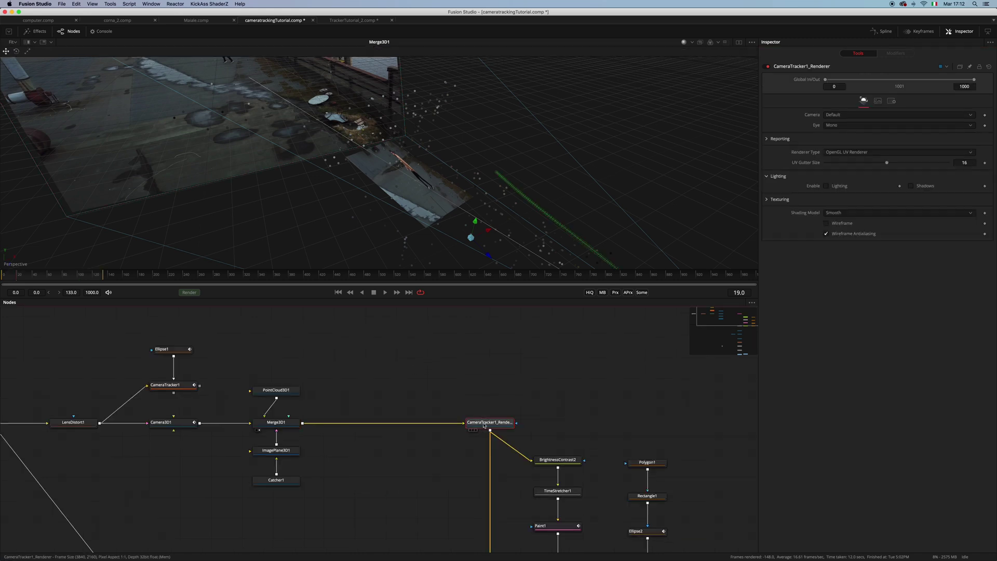
key(1)
drag(46, 277, 37, 277)
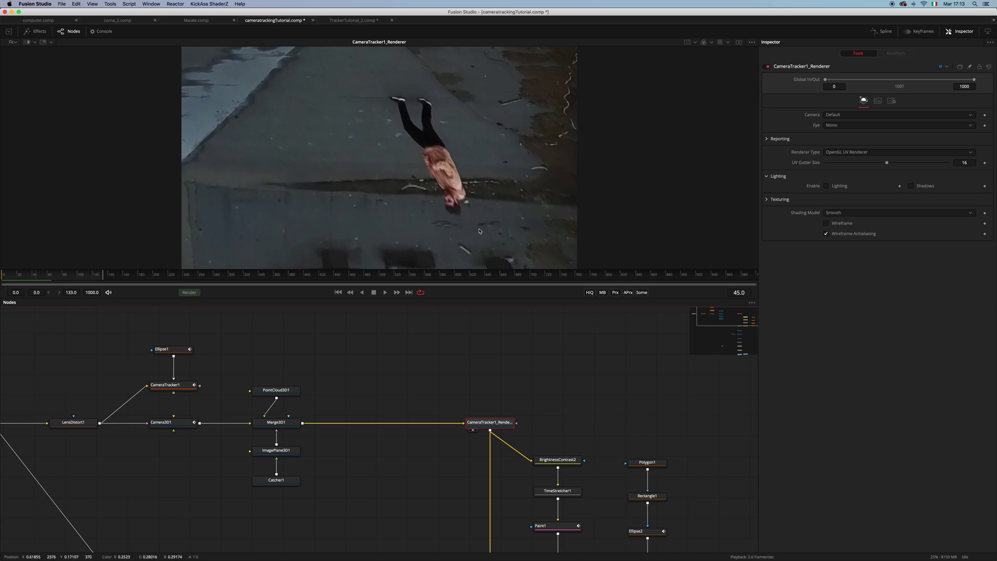
View the TimeStretcher1 output and inspect its settings
scroll(478, 367, down, 3)
scroll(478, 368, right, 4)
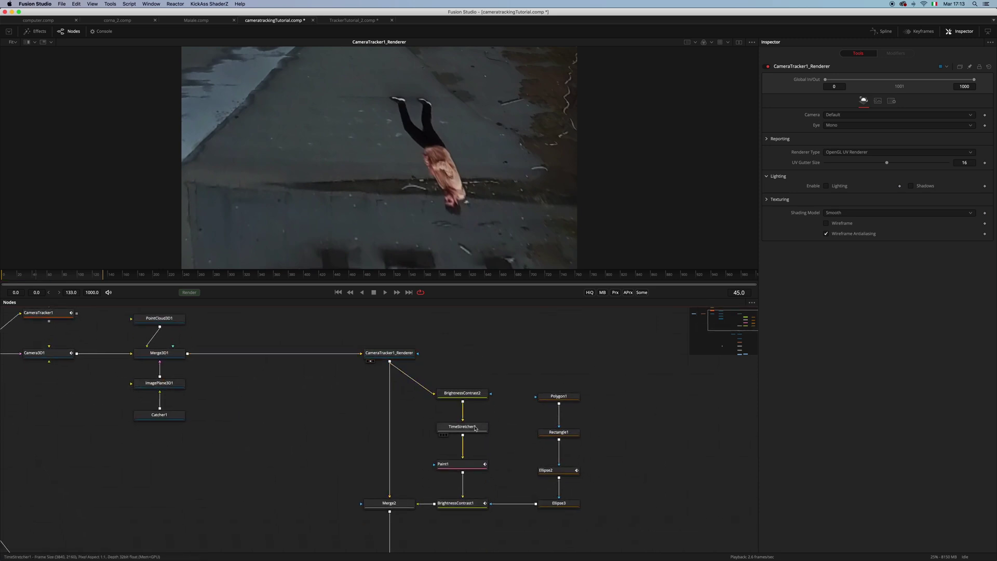
key(1)
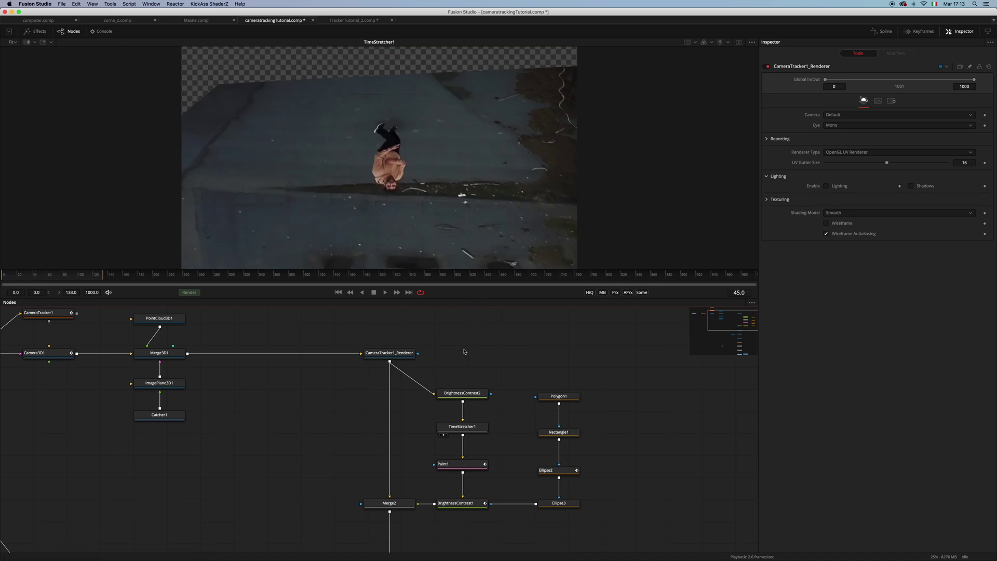
click(475, 430)
scroll(456, 356, down, 2)
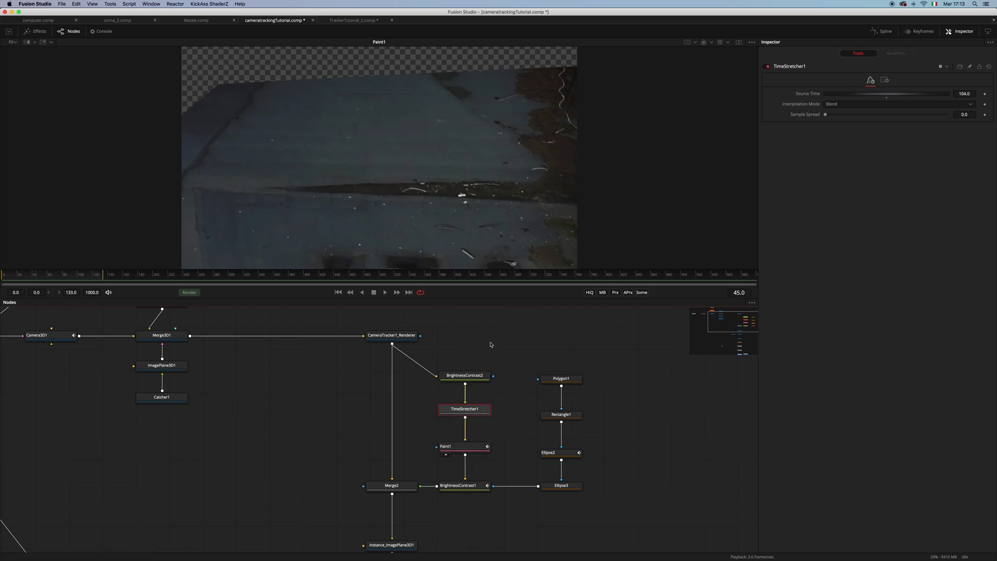
View BrightnessContrast1, then the Merge2 result with the dancer painted out, and select ImagePlane3D1
click(444, 494)
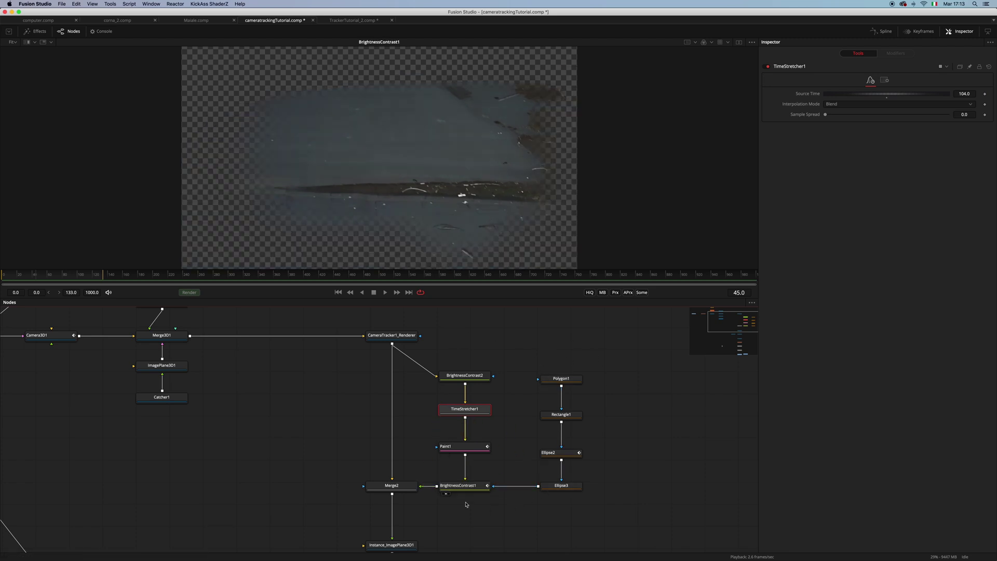
click(372, 493)
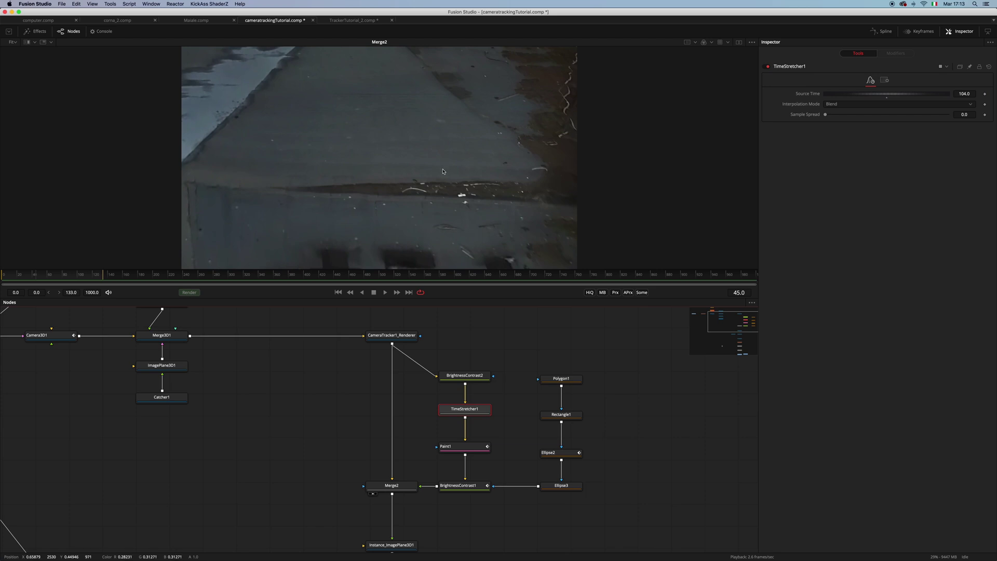
scroll(479, 515, down, 1)
scroll(365, 474, left, 3)
scroll(365, 474, up, 2)
scroll(346, 459, up, 2)
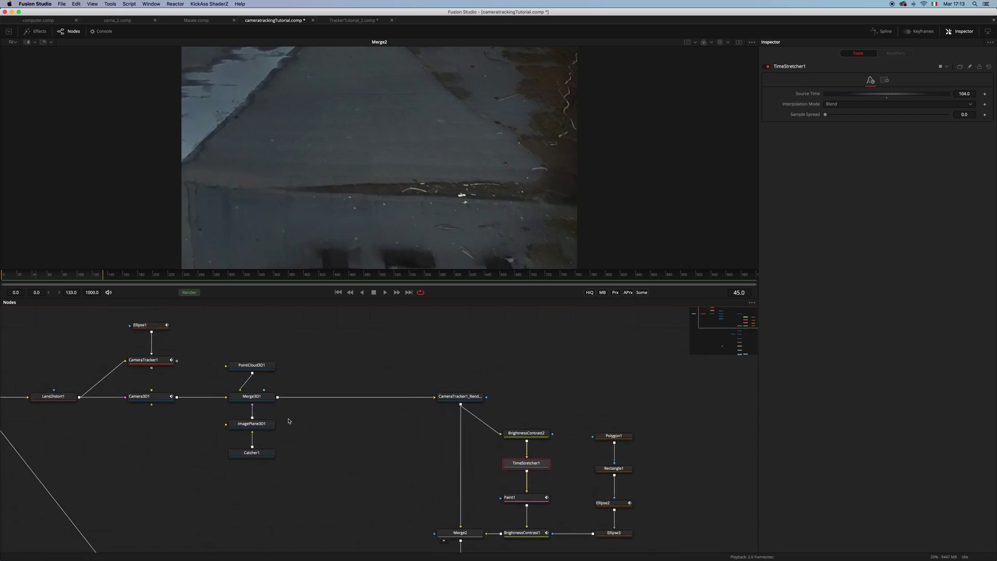
click(252, 424)
scroll(360, 504, down, 6)
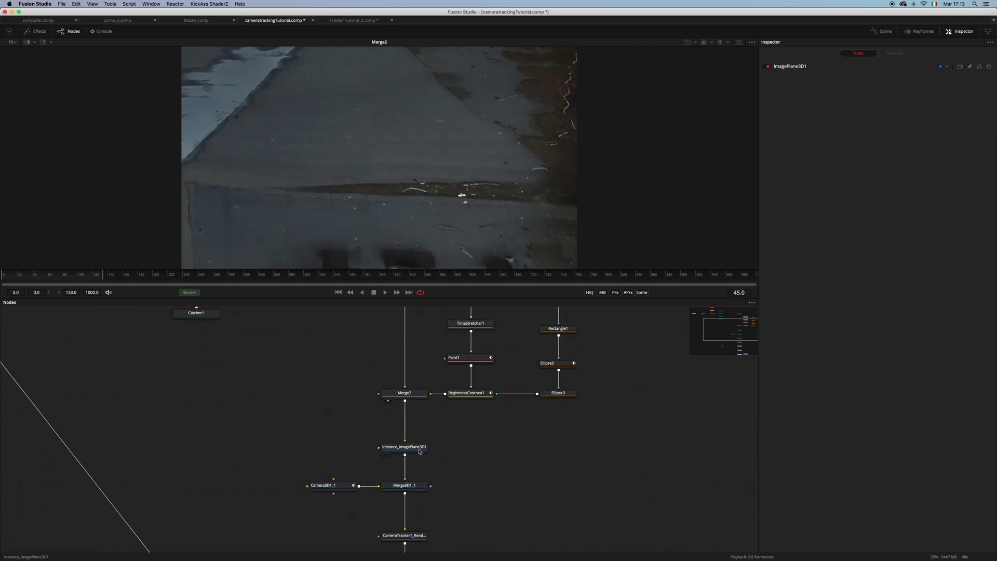
View Instance_ImagePlane3D1 in 3D, then the Merge3D1_1 scene through Camera3D1_1
drag(420, 451, 414, 211)
scroll(334, 435, down, 4)
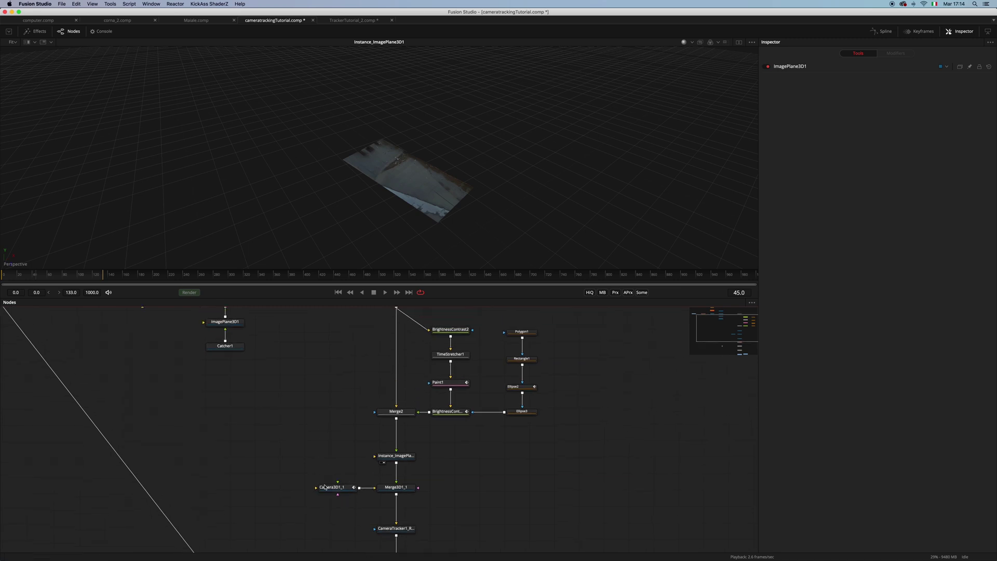
drag(287, 392, 347, 479)
drag(415, 523, 323, 396)
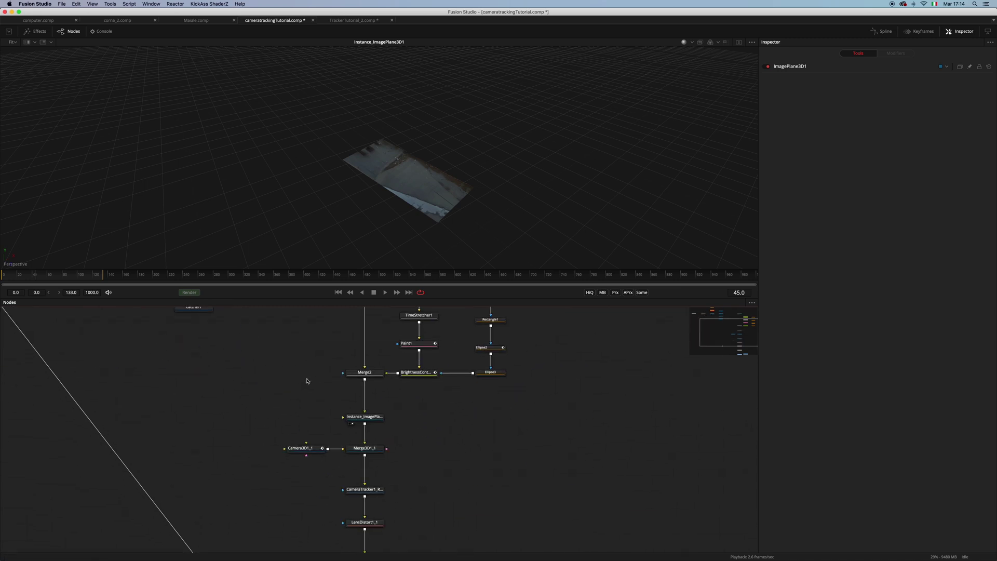
drag(374, 448, 481, 183)
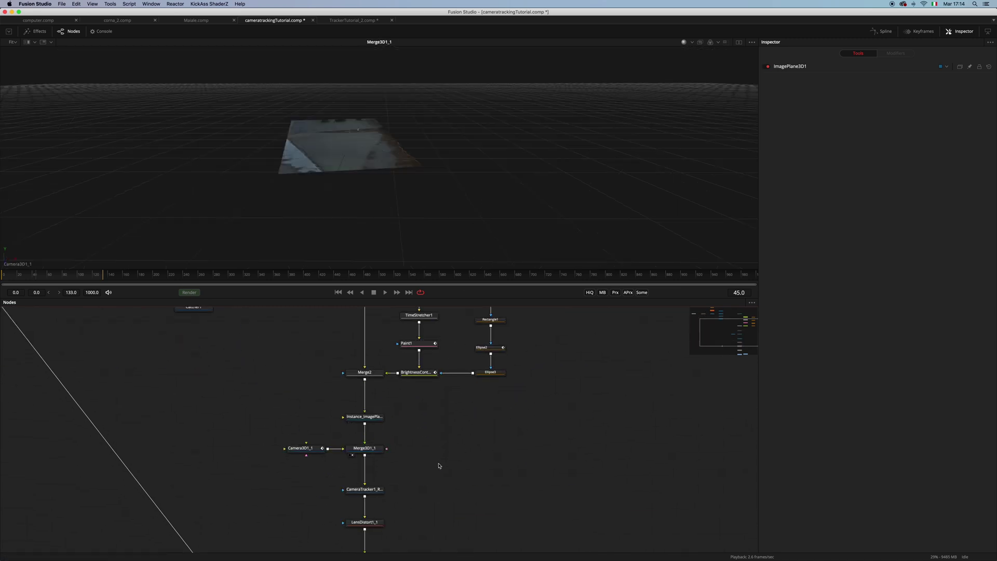
Display the Merge1 composite: the rooftop at frame 45 without the dancer
scroll(438, 466, down, 3)
scroll(438, 466, left, 2)
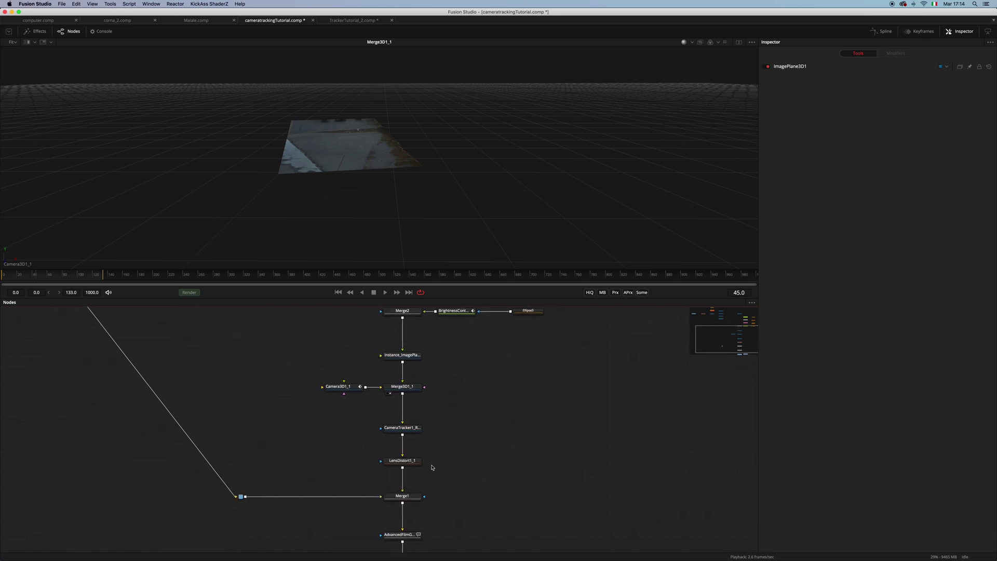
drag(411, 497, 462, 195)
drag(480, 427, 483, 433)
mouse_move(442, 460)
mouse_down()
mouse_move(424, 418)
mouse_move(449, 464)
mouse_up()
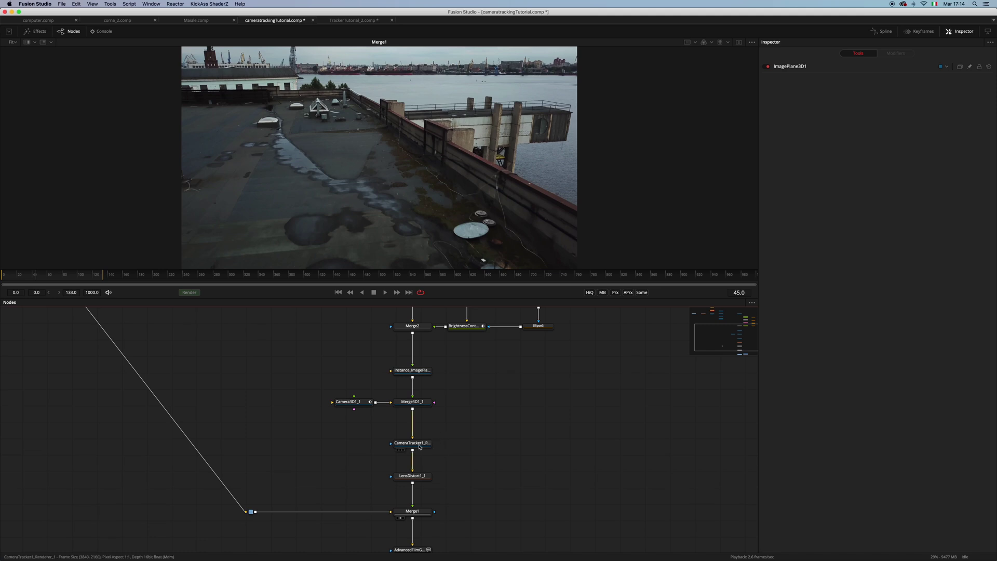
Compare the original dancer clip with tracking.mov, then switch to the computer.comp composition
click(413, 370)
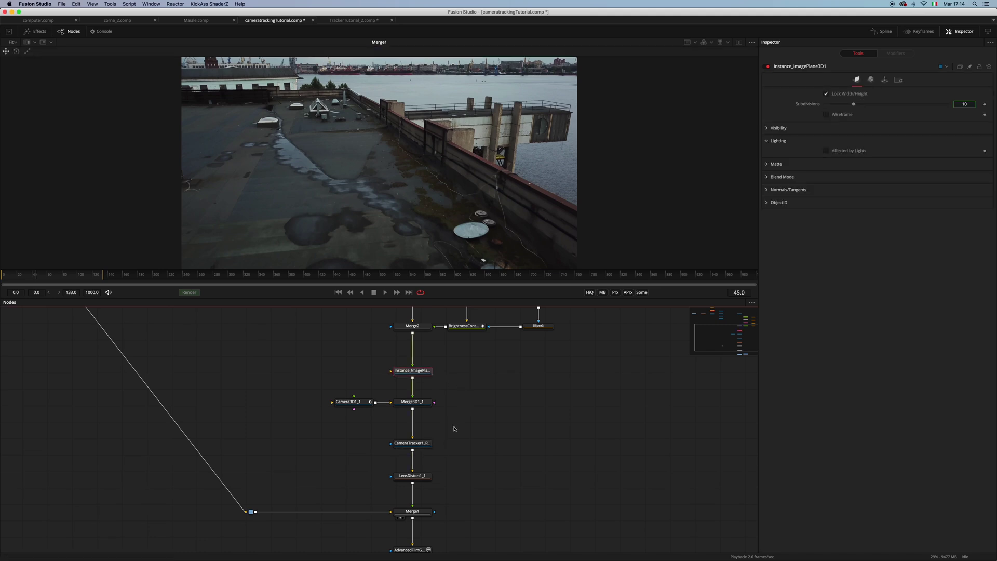
scroll(455, 433, down, 5)
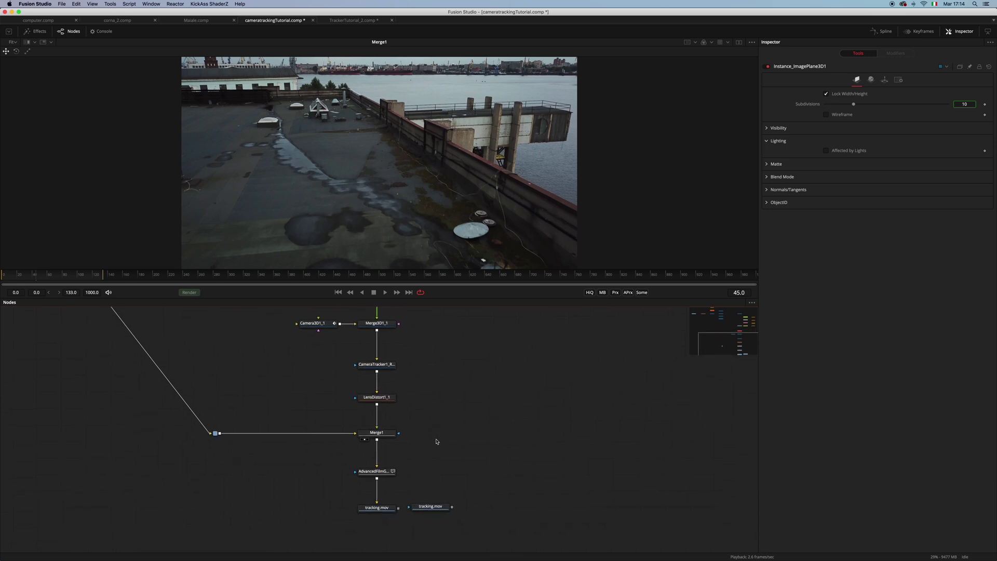
scroll(438, 438, up, 5)
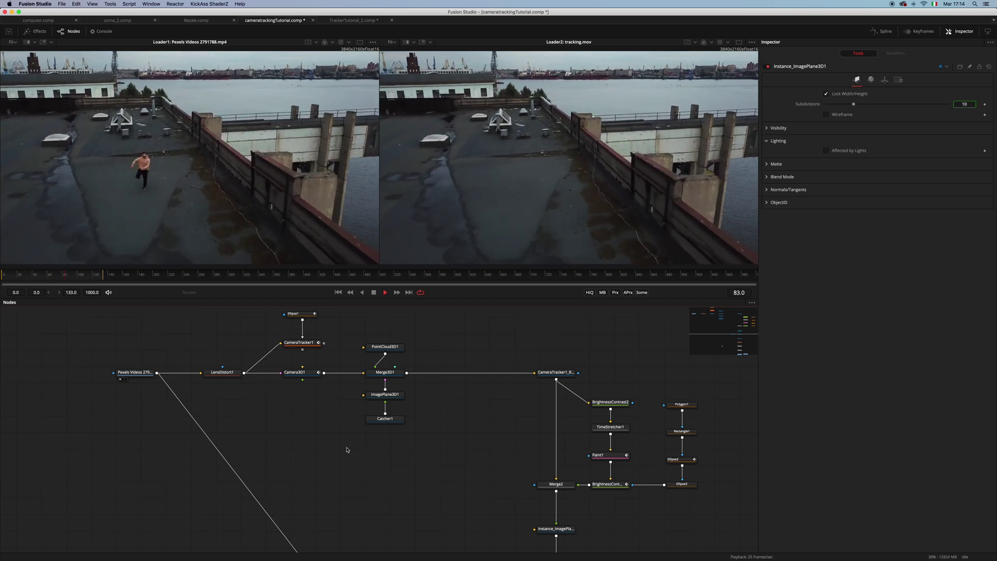
click(45, 21)
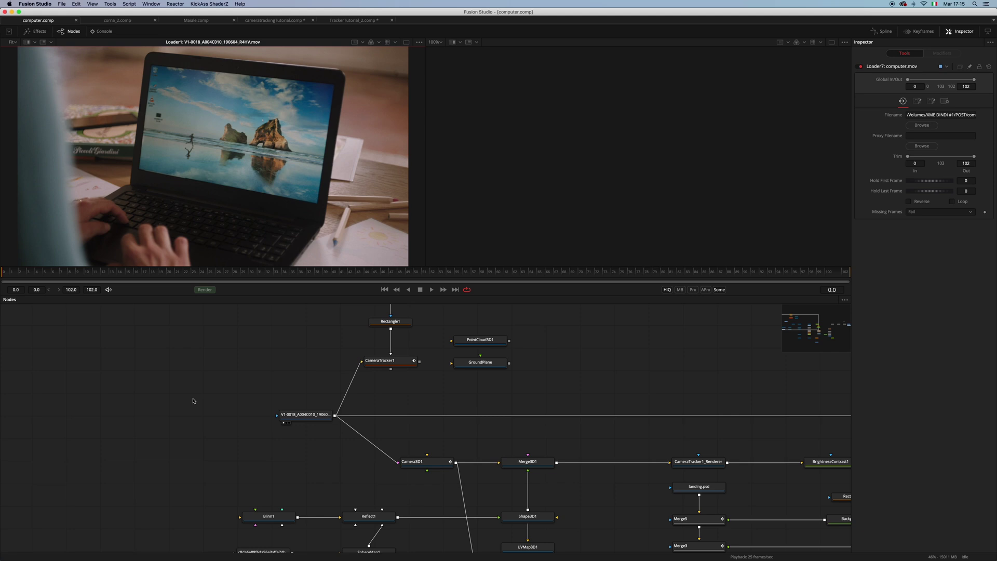
Play the laptop clip to frame 91 and show CameraTracker1's solve: 0.5733 px error, 112 tracks
key(space)
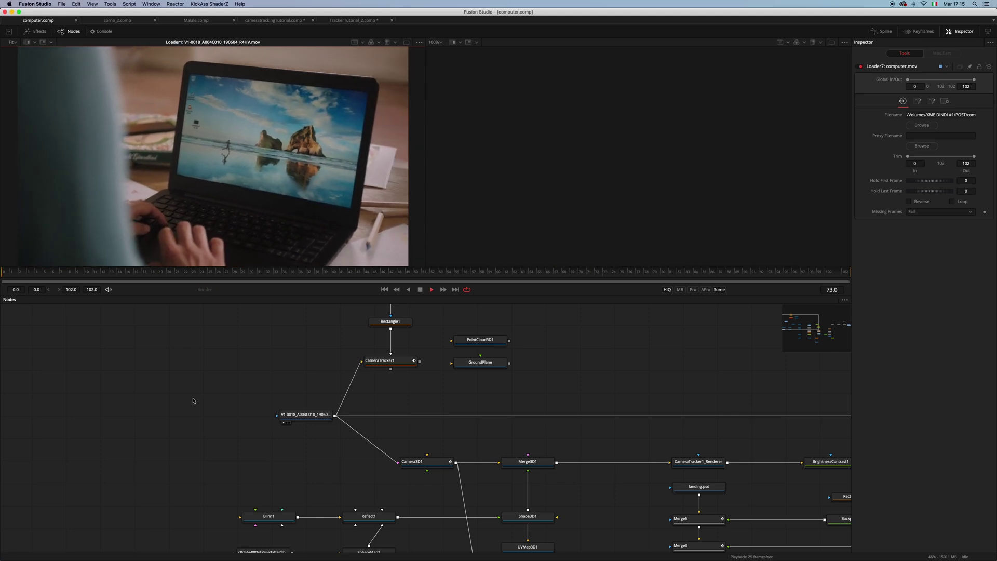
key(space)
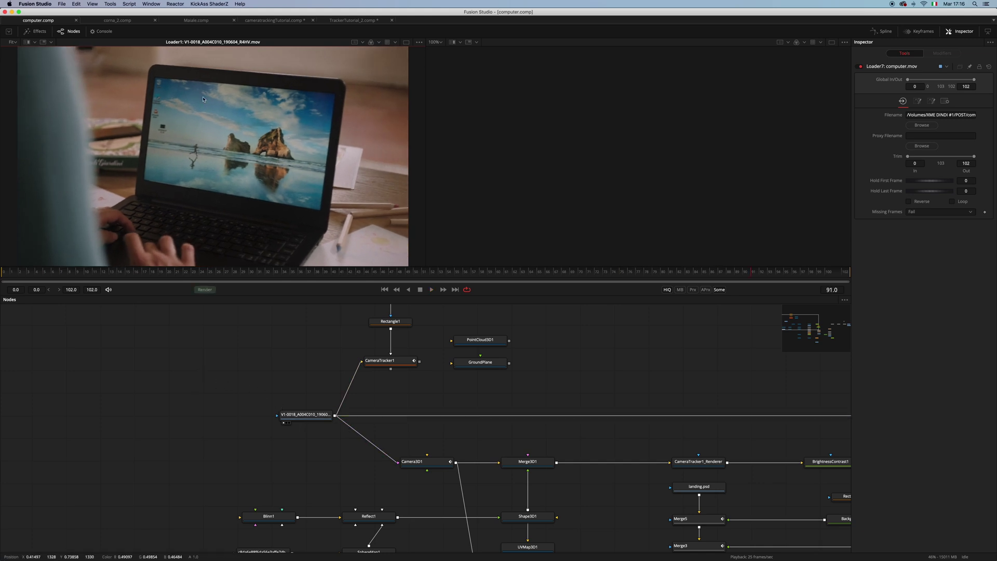
drag(448, 398, 345, 414)
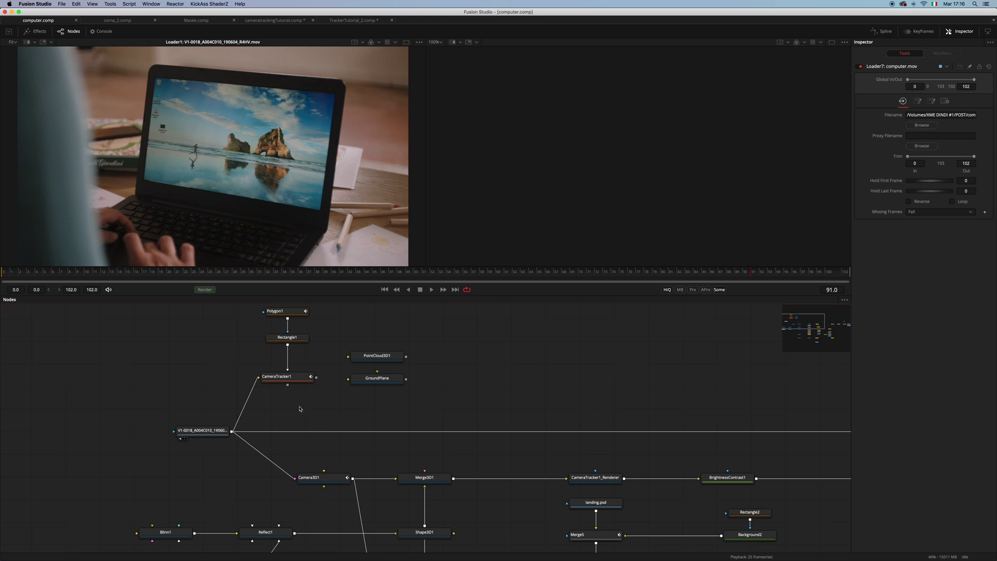
click(306, 377)
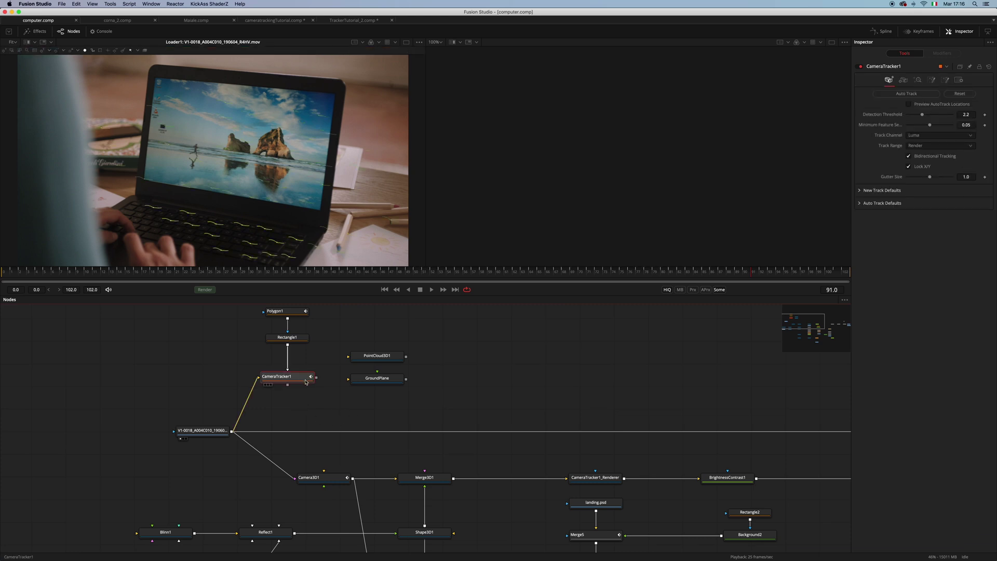
click(918, 80)
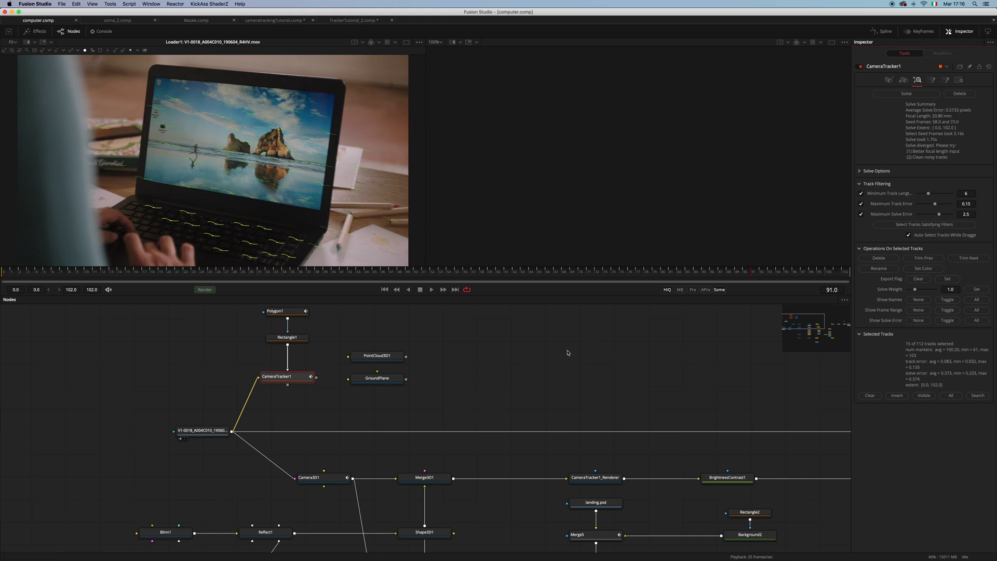
scroll(541, 364, down, 10)
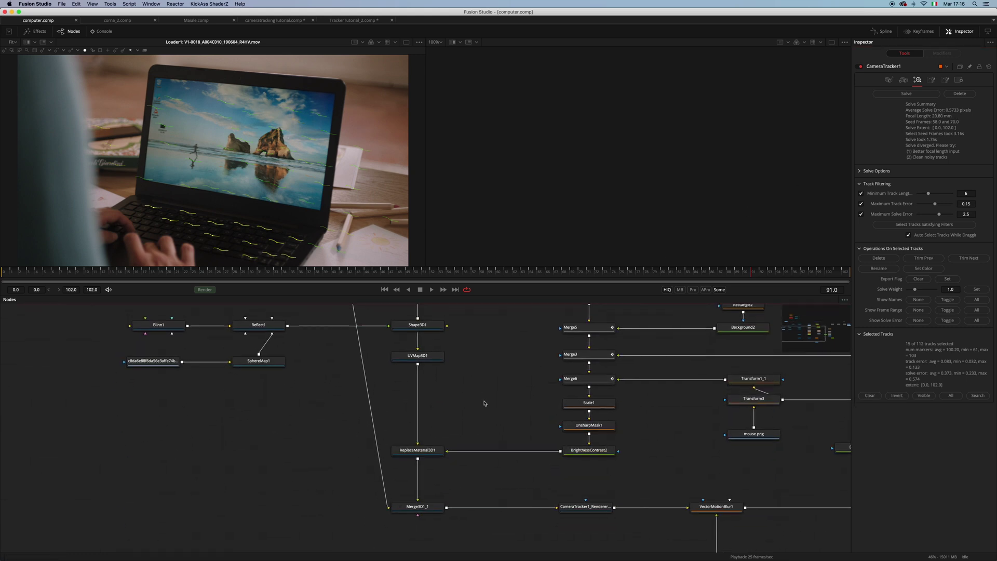
scroll(484, 403, up, 5)
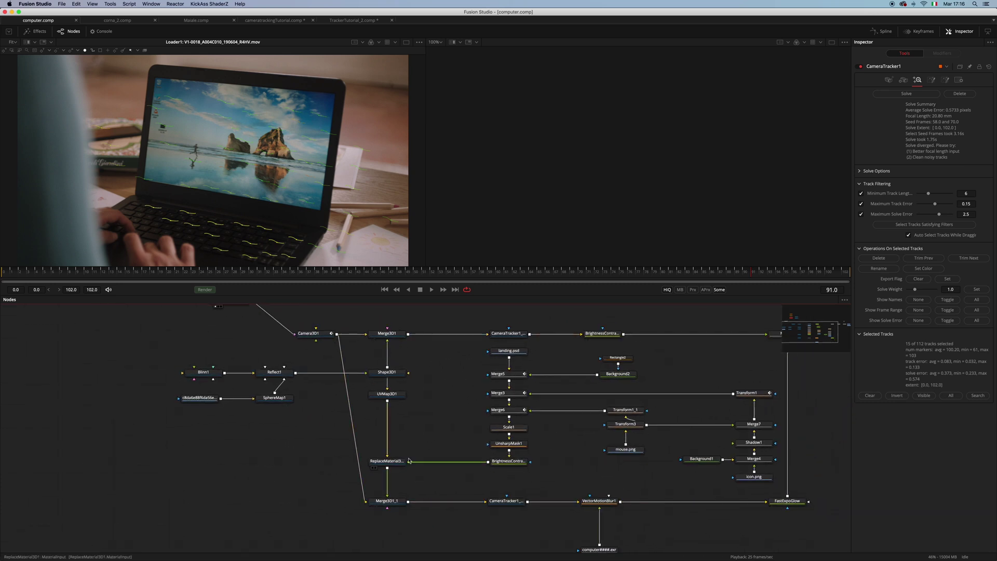
Show Merge3D1_1 and Merge3D1 in the second viewer, looking through Camera3D1
click(439, 482)
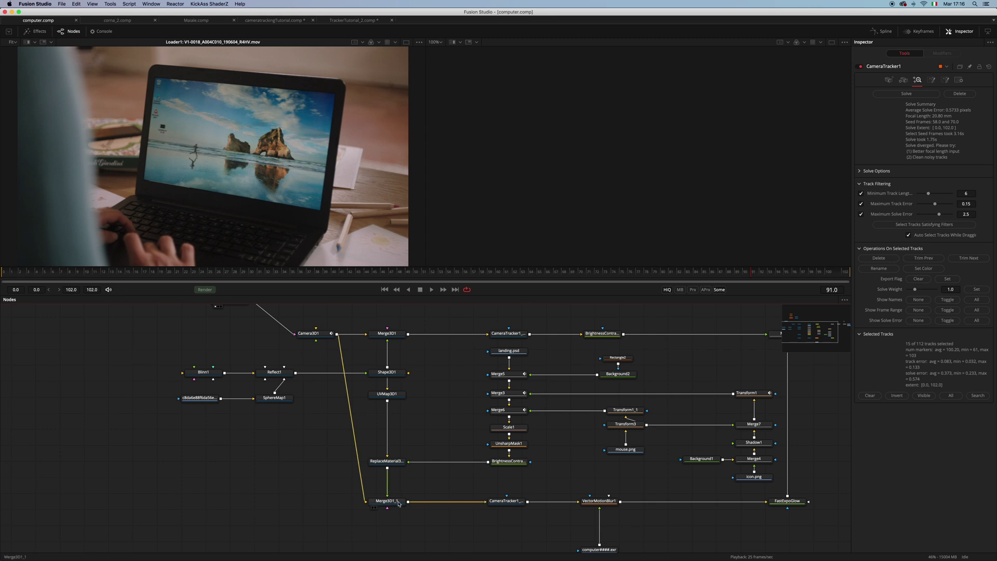
click(398, 503)
key(2)
right_click(445, 264)
click(463, 268)
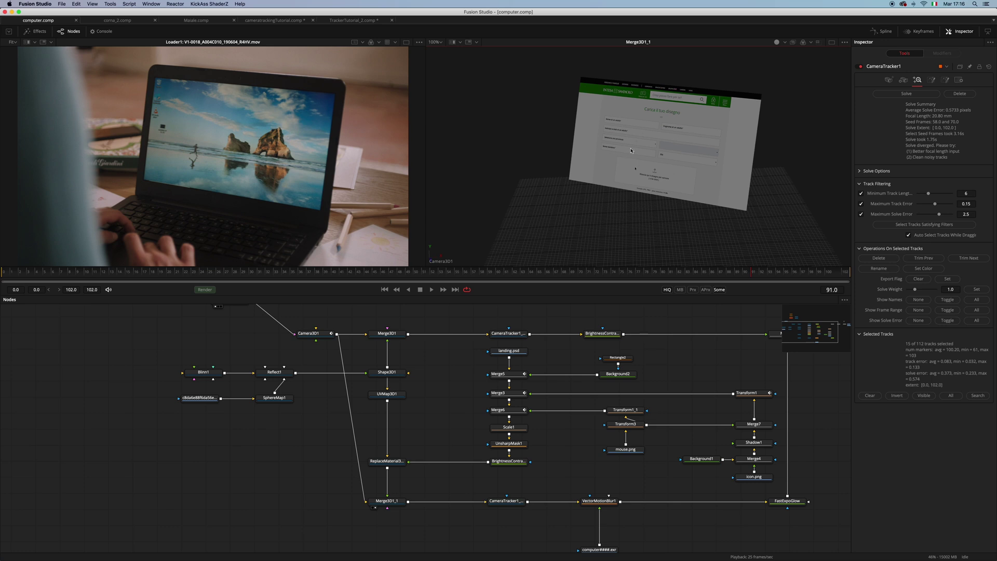
drag(398, 333, 595, 167)
right_click(445, 265)
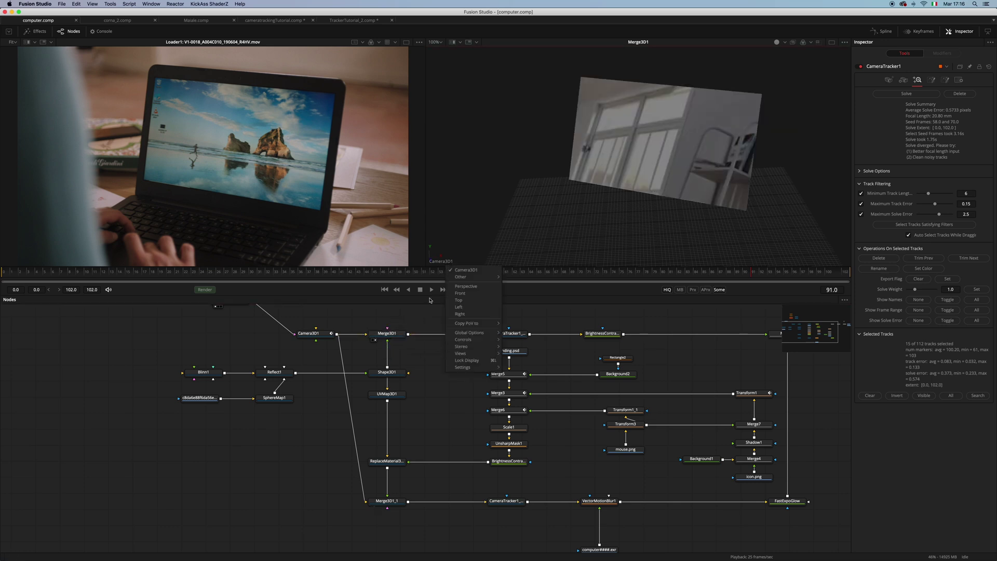
click(456, 268)
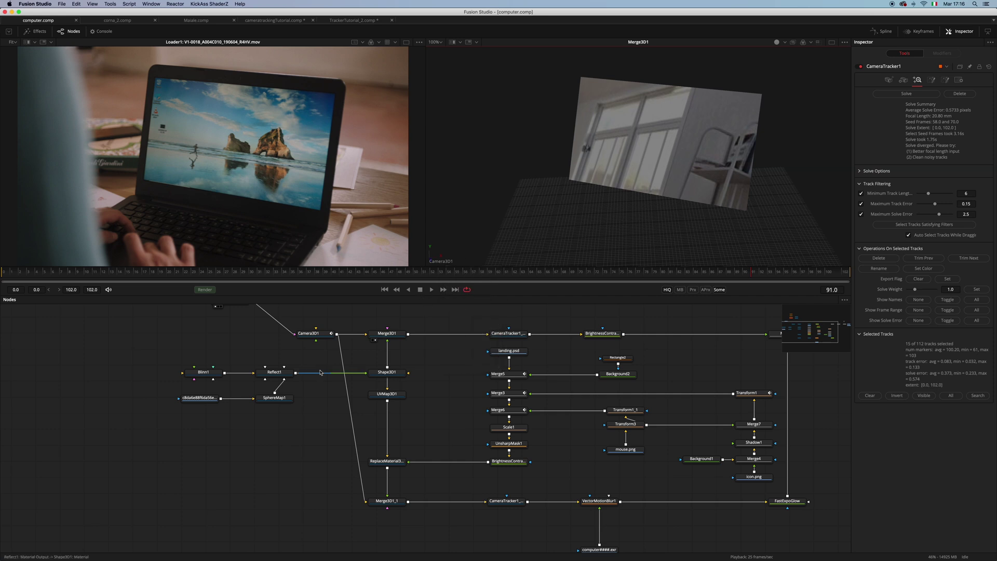
Display the 360° room panorama loader, then Camera3D1, and move the V1-0018 node up
scroll(327, 375, up, 2)
click(214, 417)
drag(215, 416, 283, 129)
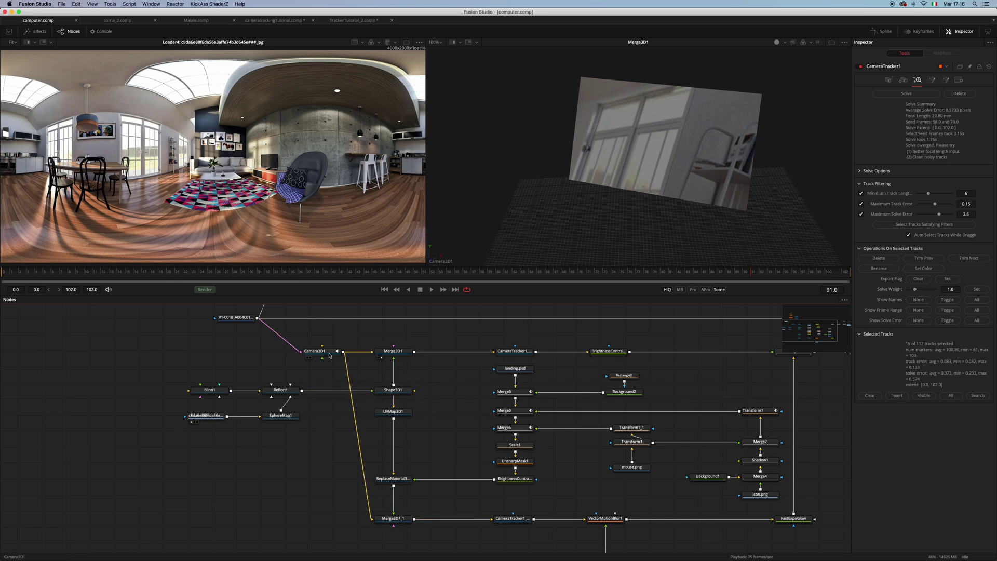
drag(328, 352, 256, 234)
drag(239, 318, 191, 173)
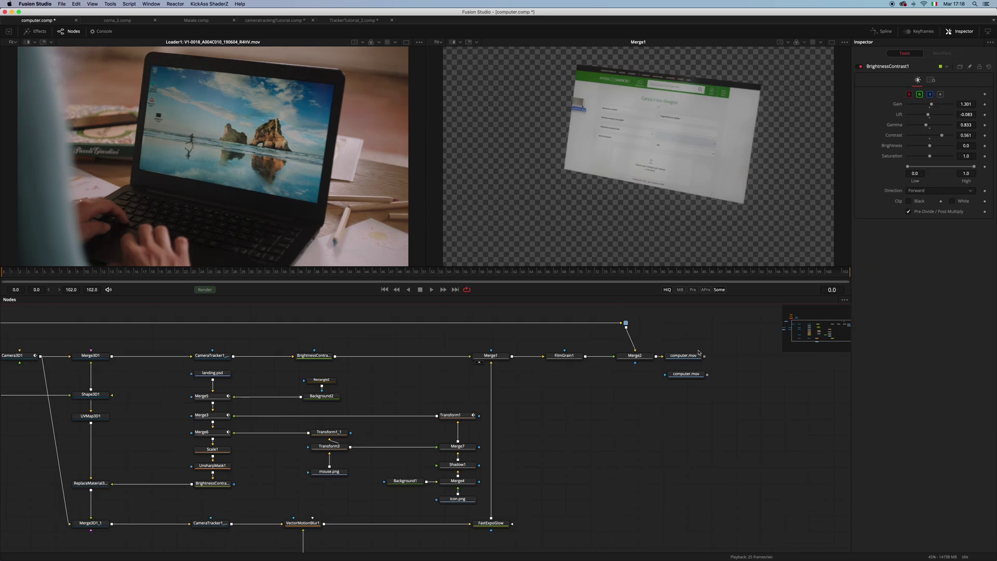
Play the rendered computer.mov from Loader7 beside the original laptop clip, then stop
click(703, 358)
click(695, 376)
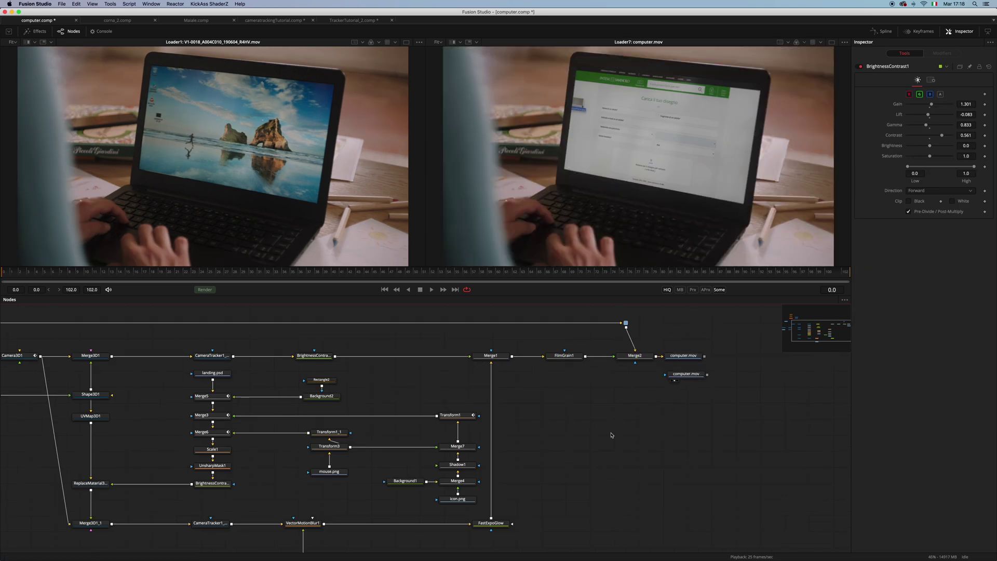
key(space)
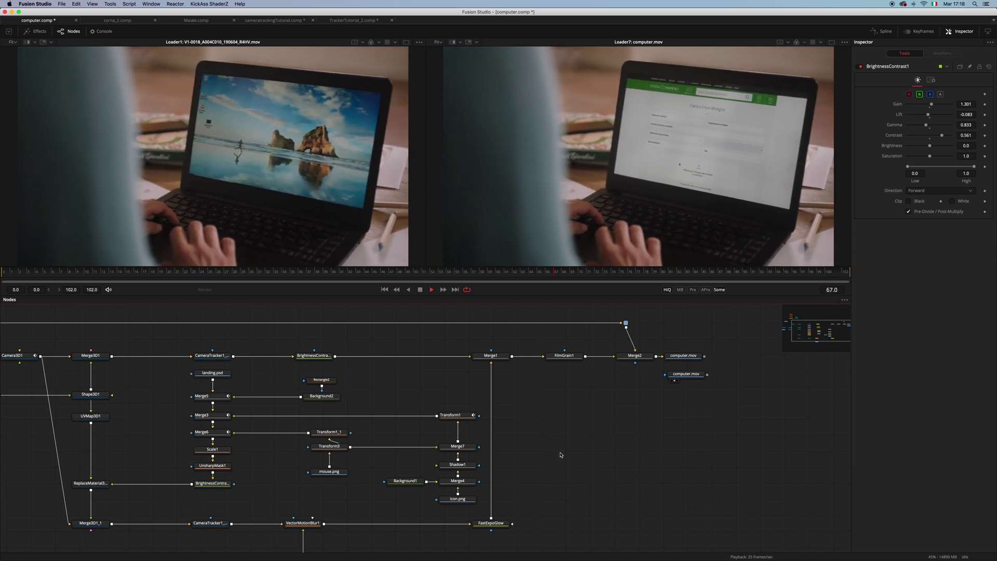
key(space)
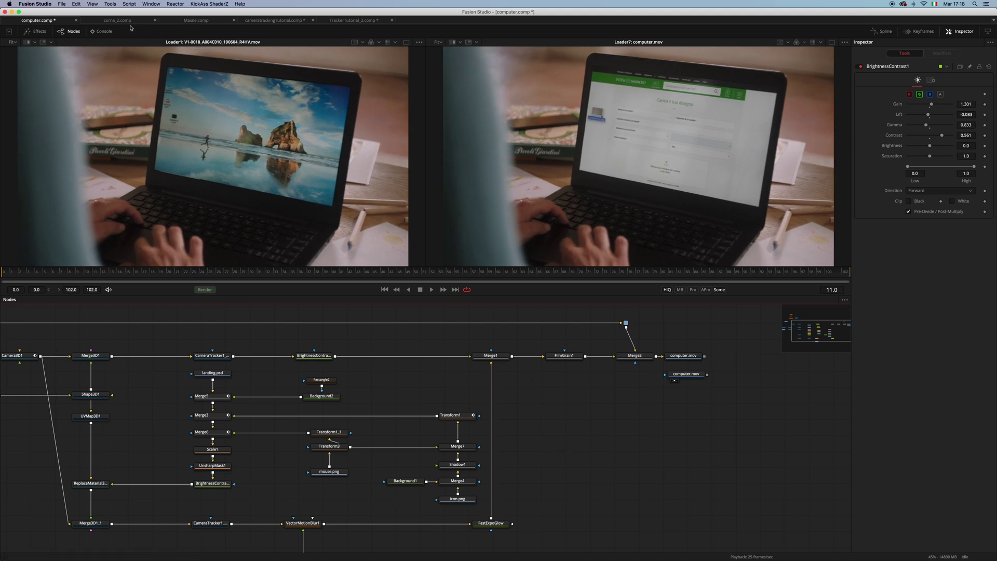
Open corna_2.comp and show Loader1's living-room footage in one enlarged viewer
click(106, 21)
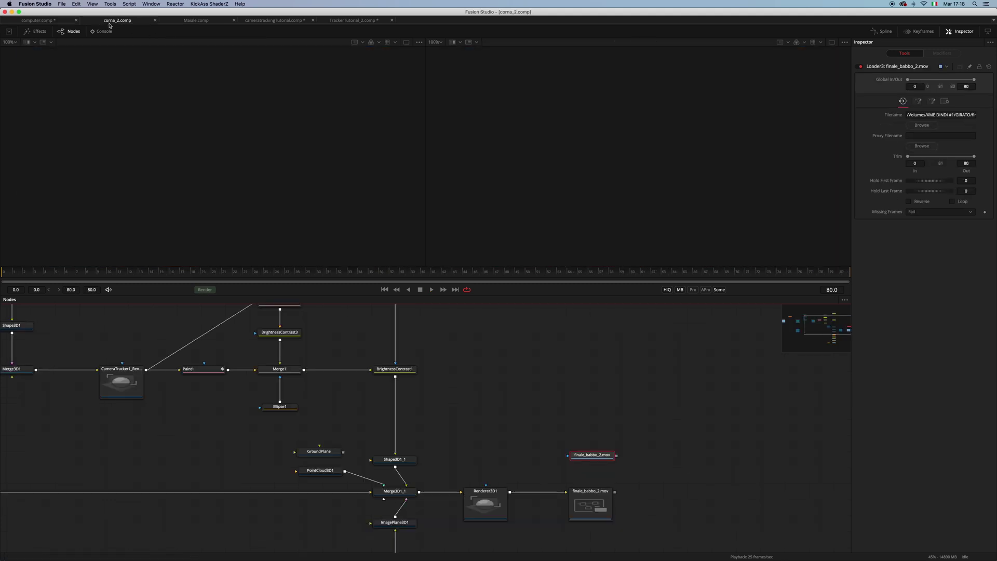
drag(178, 382, 545, 430)
drag(295, 395, 469, 409)
drag(272, 428, 303, 208)
click(407, 43)
click(406, 42)
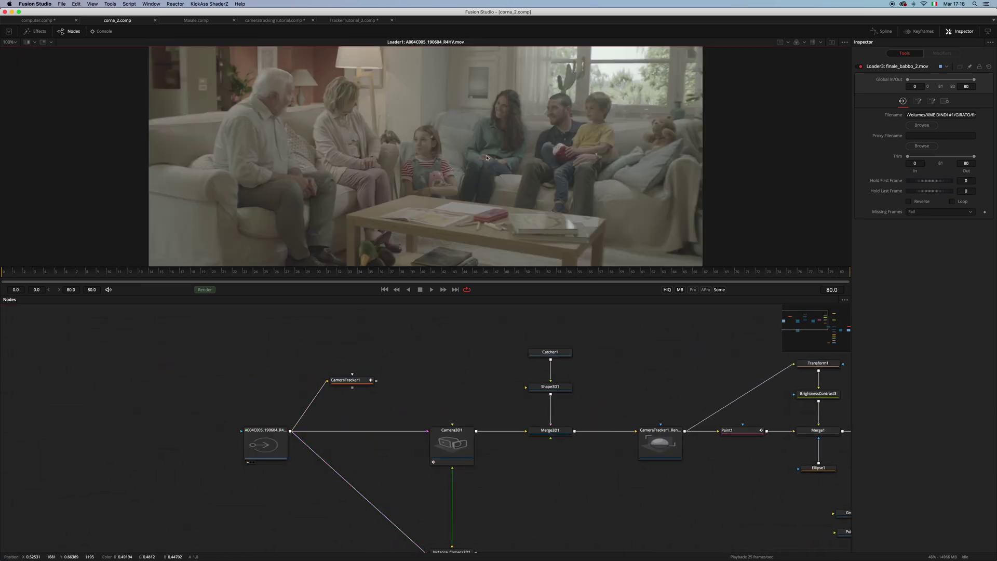
drag(457, 295, 455, 389)
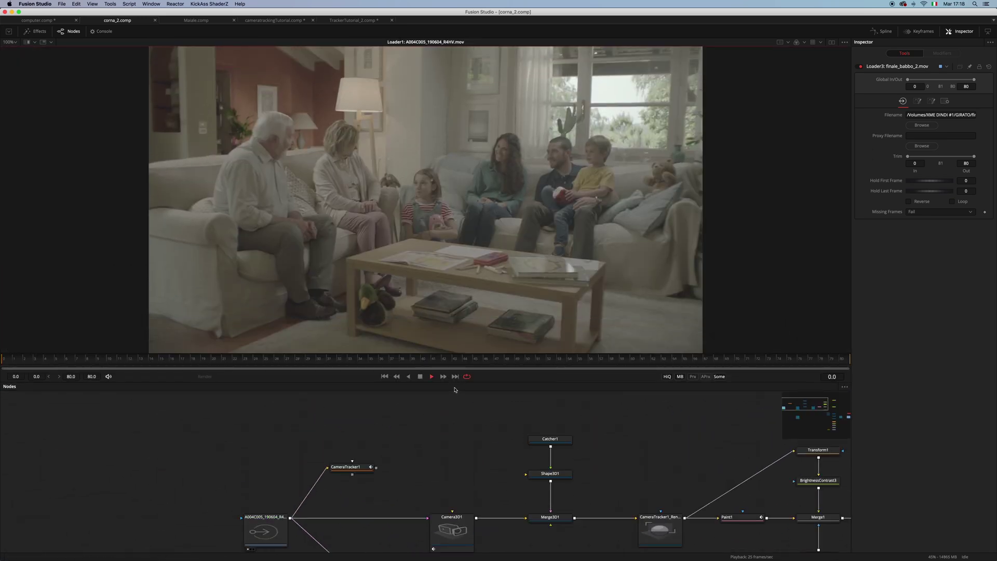
Play the family footage to frame 21, zoom in, then fit the frame back
key(space)
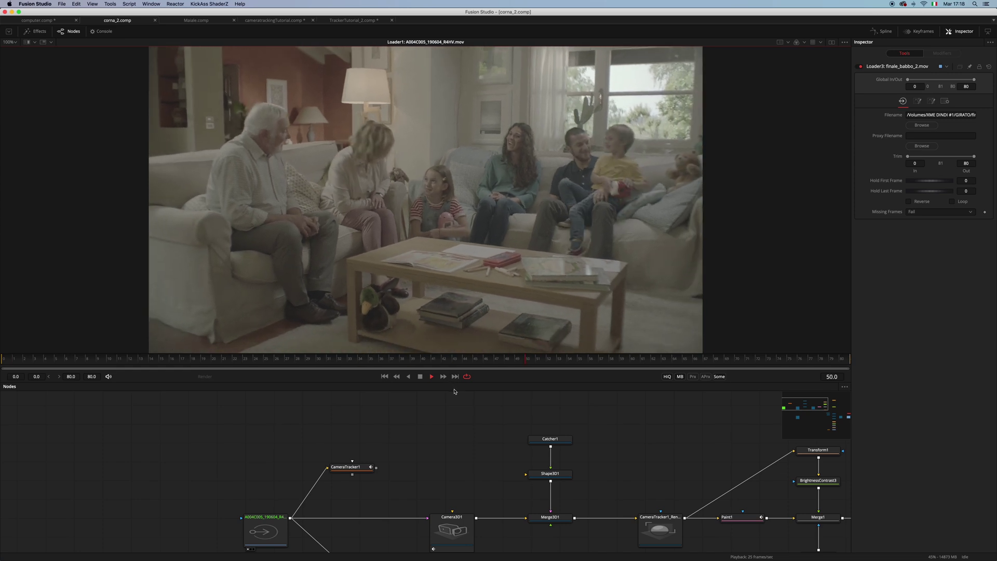
key(space)
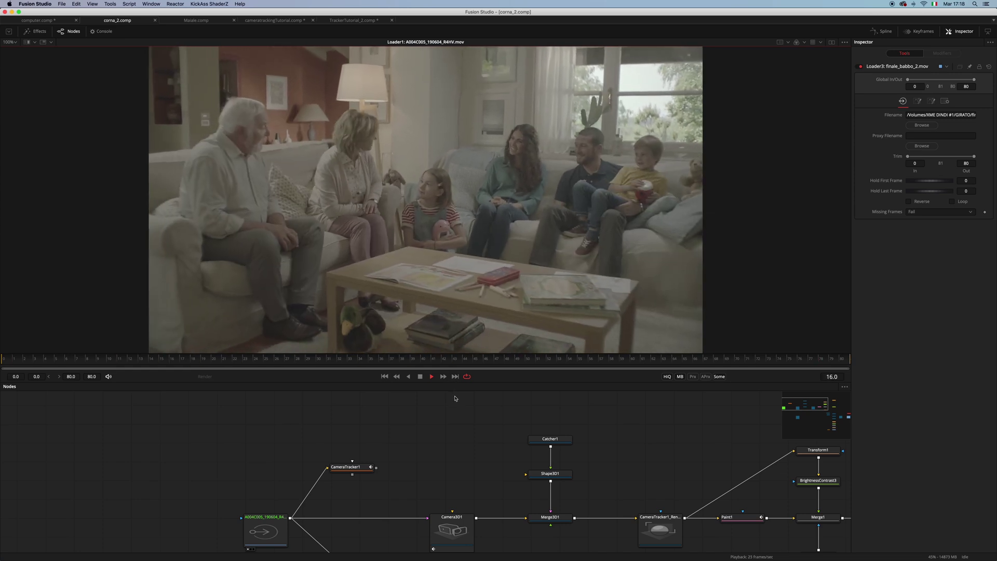
scroll(595, 150, up, 5)
scroll(586, 123, up, 2)
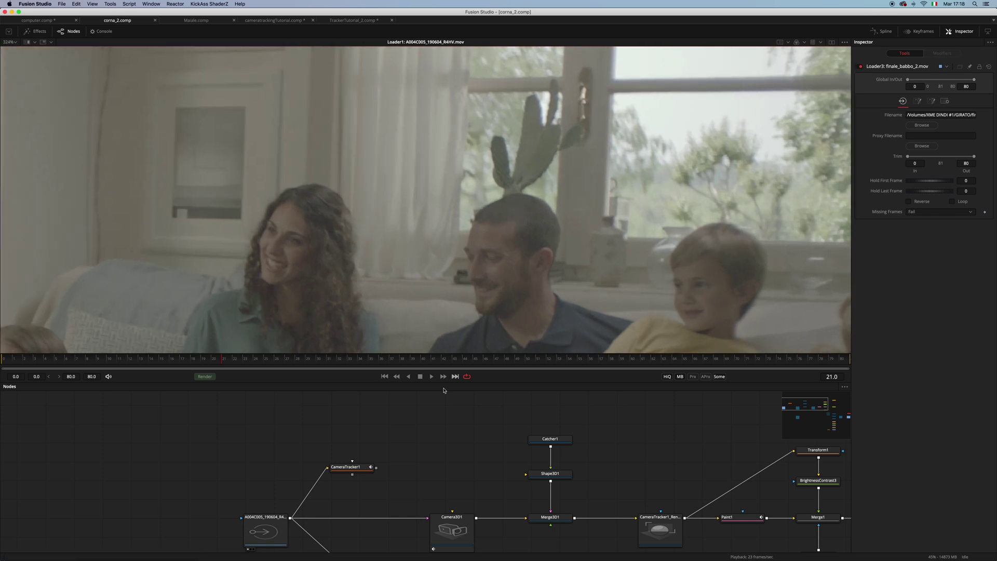
scroll(527, 217, down, 1)
key(super+f)
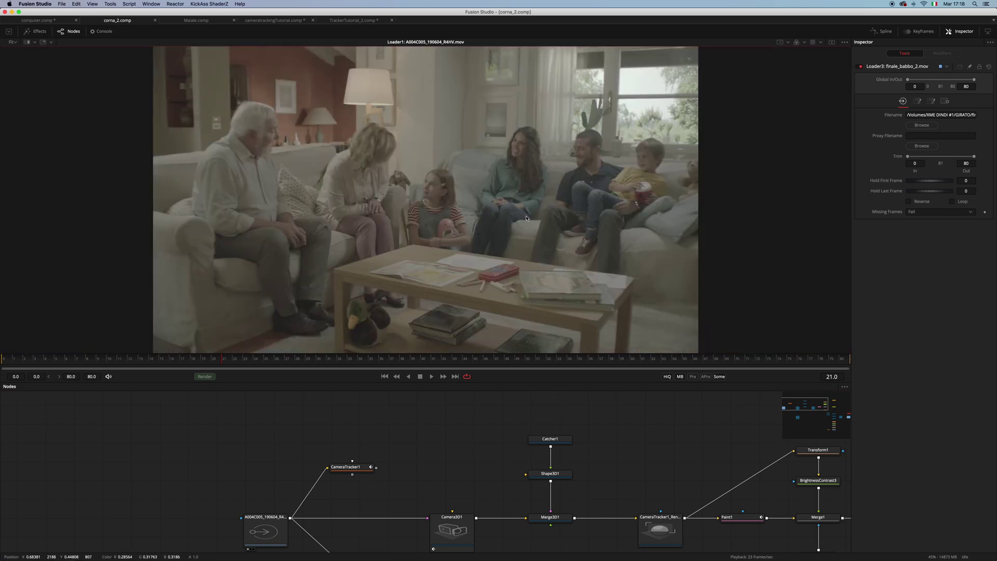
scroll(426, 421, down, 3)
scroll(426, 421, right, 2)
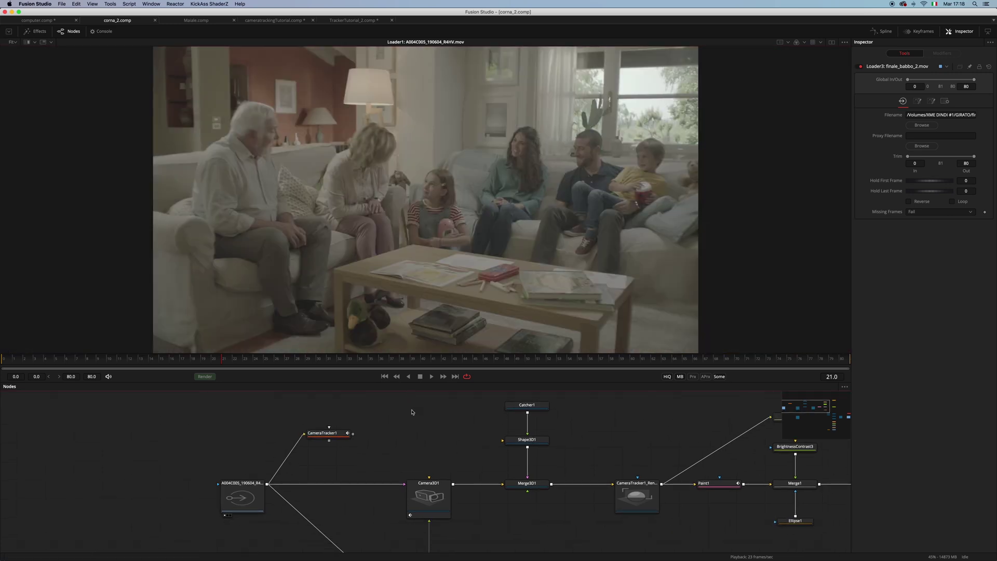
scroll(398, 425, up, 2)
scroll(398, 425, left, 1)
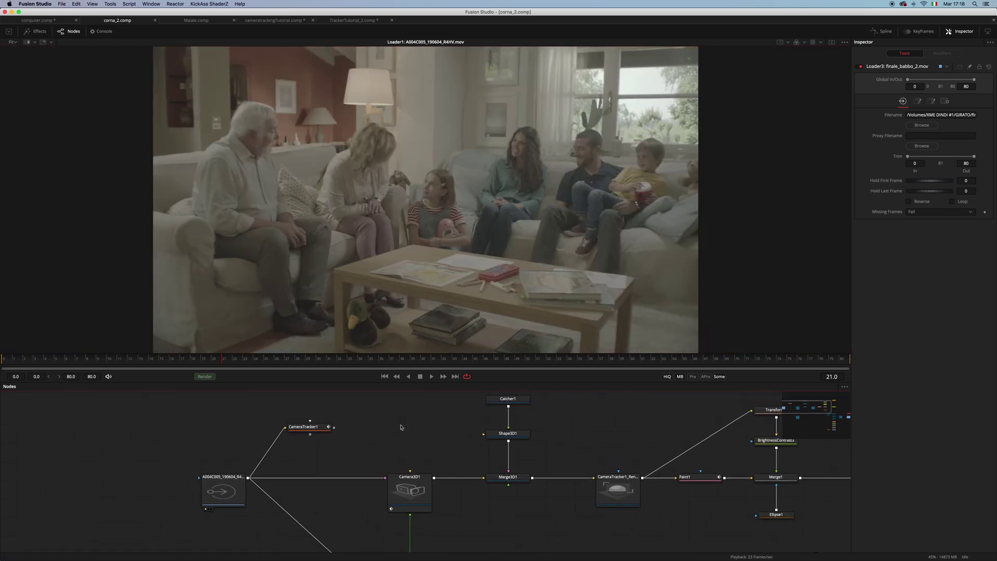
Show CameraTracker1's solve results, then deselect it to hide the track markers
click(322, 428)
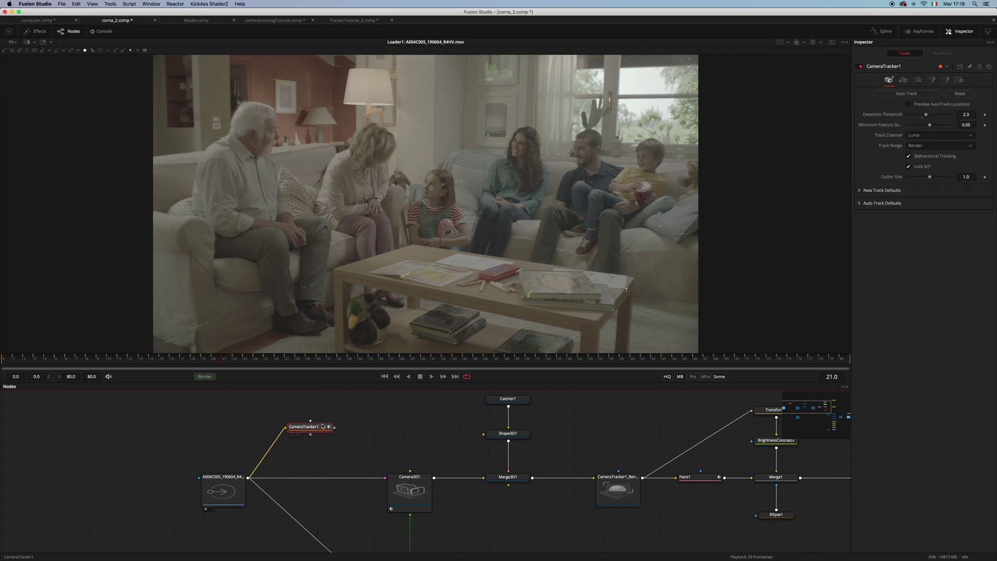
click(917, 80)
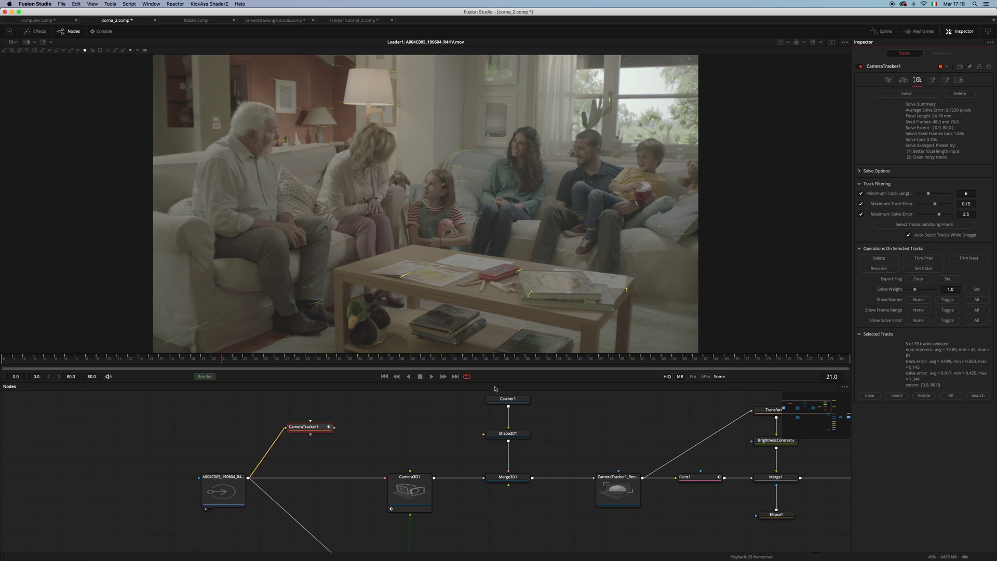
click(405, 427)
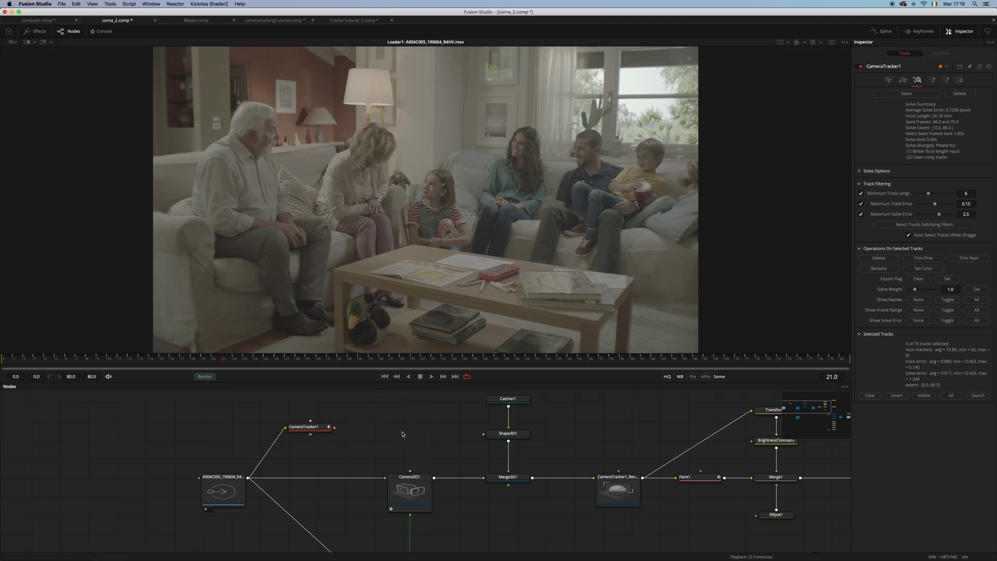
Display the Merge3D1 3D scene with the projected sofa footage and window card
scroll(393, 431, right, 5)
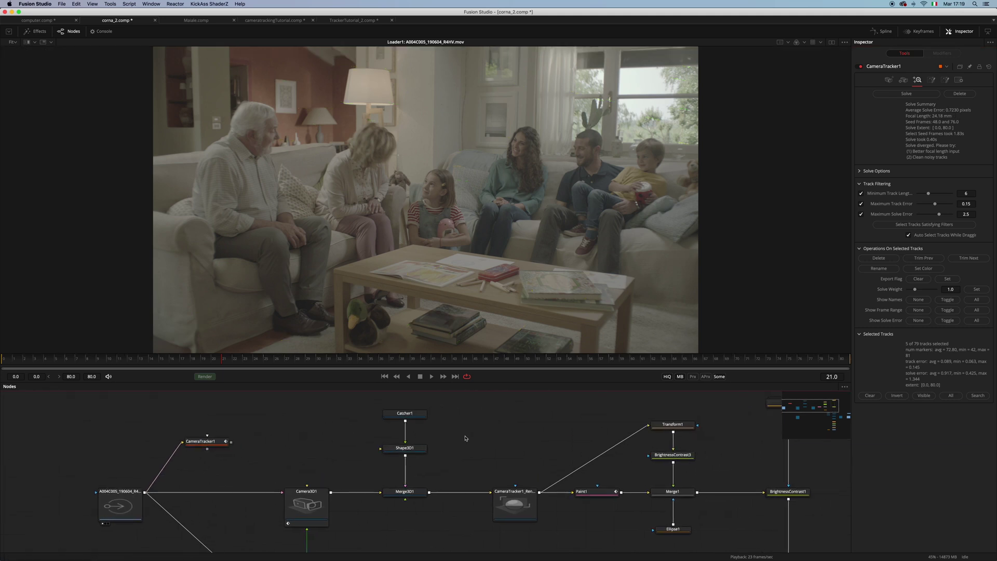
scroll(443, 444, up, 2)
click(394, 492)
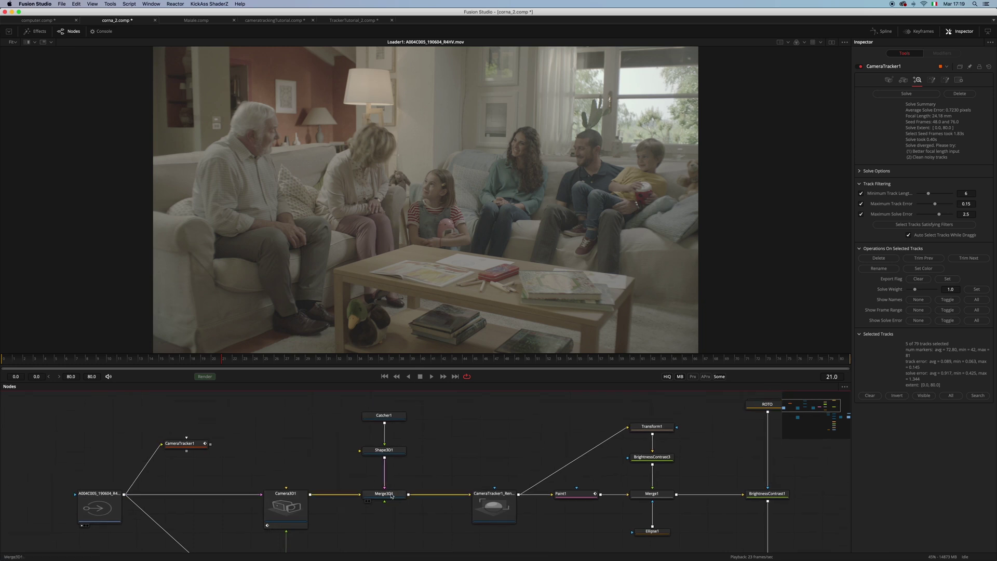
drag(393, 491, 537, 228)
View the CameraTracker1_Renderer output in the viewer and show its settings
scroll(458, 452, down, 3)
scroll(415, 463, right, 5)
click(391, 465)
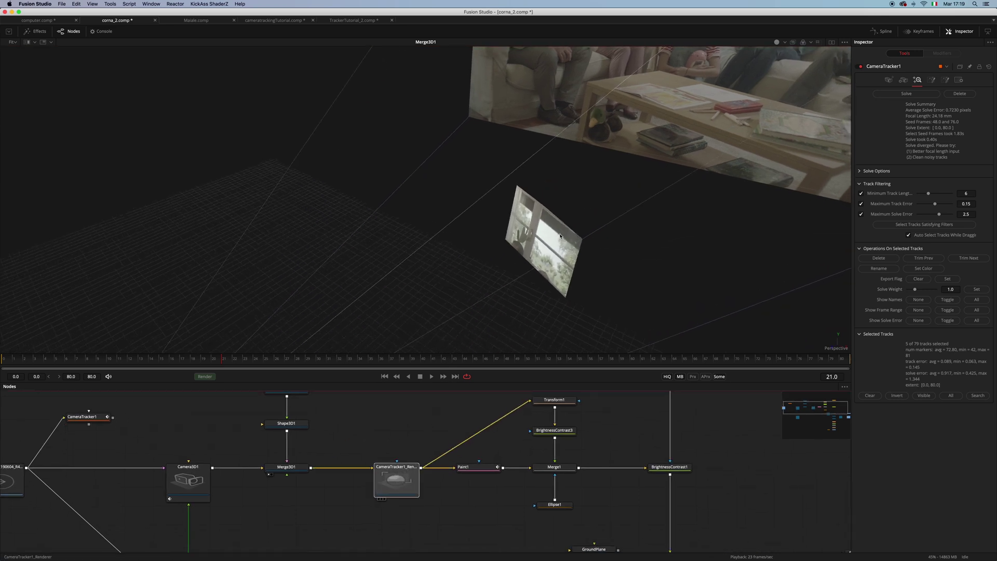
key(1)
drag(542, 242, 578, 218)
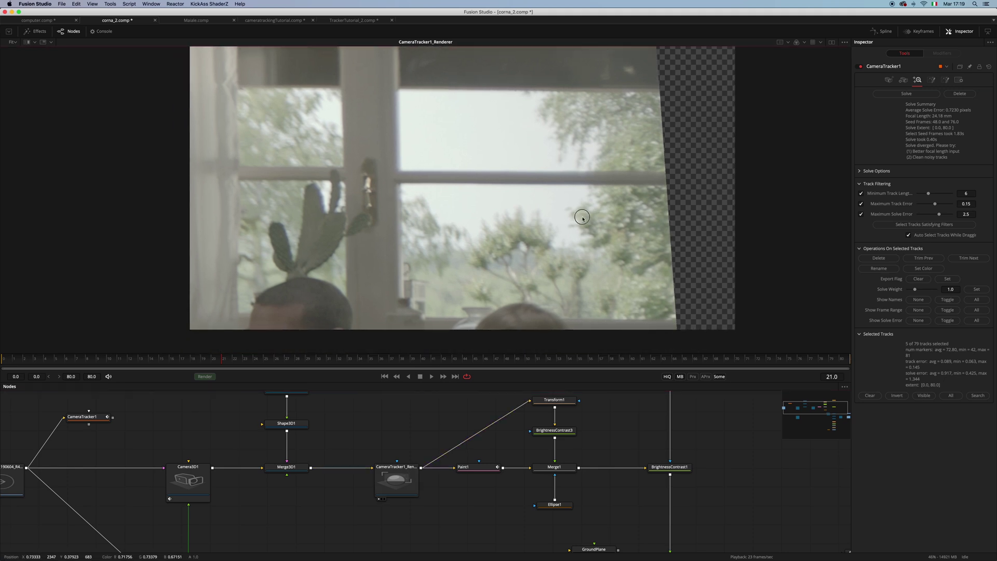
scroll(581, 217, down, 3)
click(412, 467)
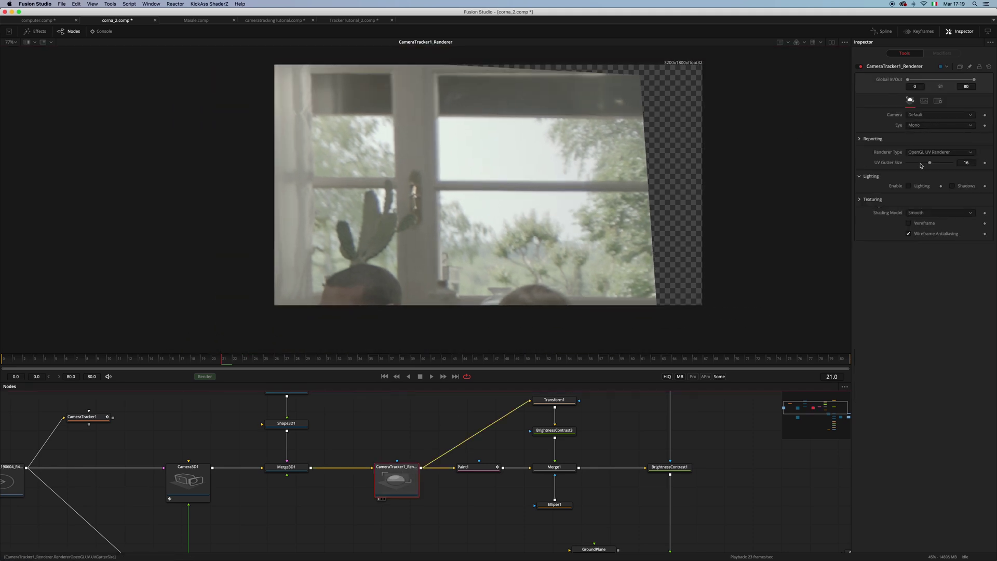
Check the Merge1 output, then the BrightnessContrast1 output, in the viewer
scroll(425, 475, right, 4)
scroll(425, 477, up, 1)
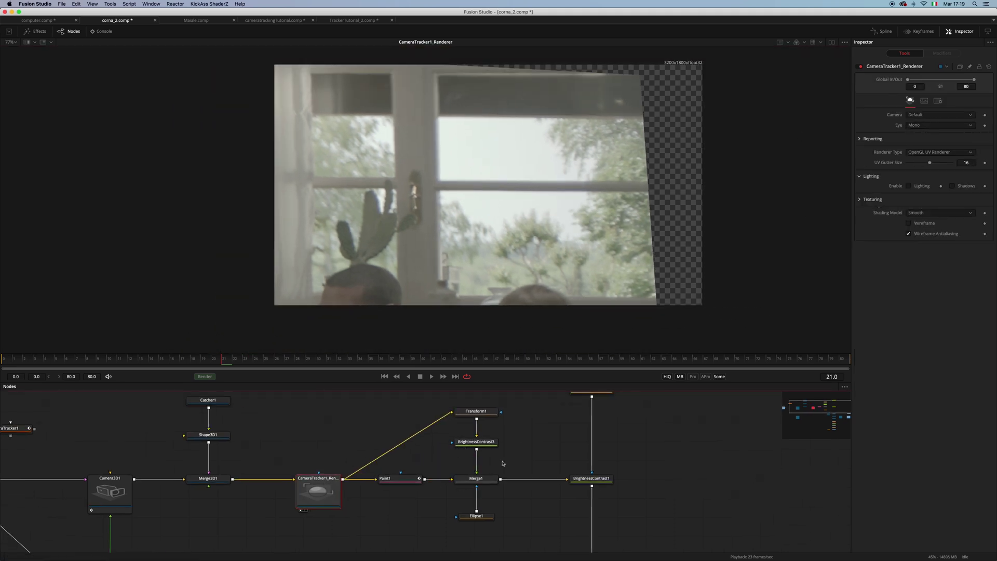
click(458, 486)
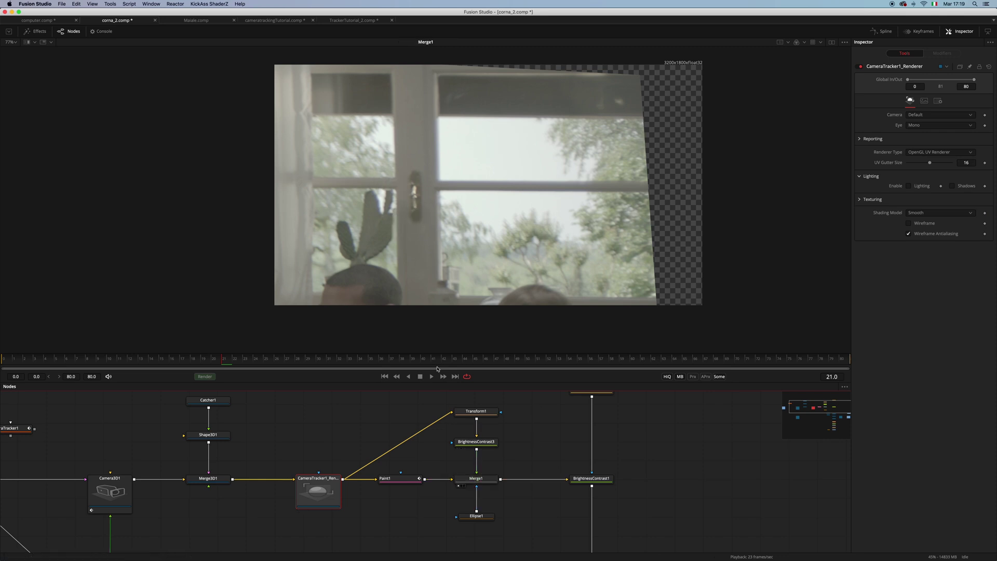
scroll(476, 483, right, 5)
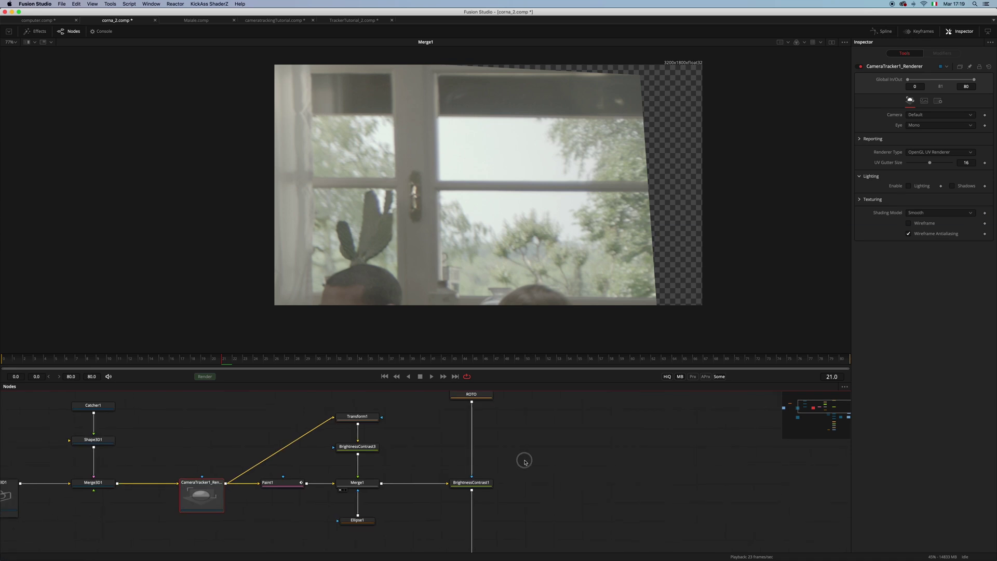
scroll(525, 463, down, 2)
drag(489, 462, 645, 217)
Find Merge3D1_1 in the node graph and display its 3D scene in the viewer
scroll(641, 219, down, 1)
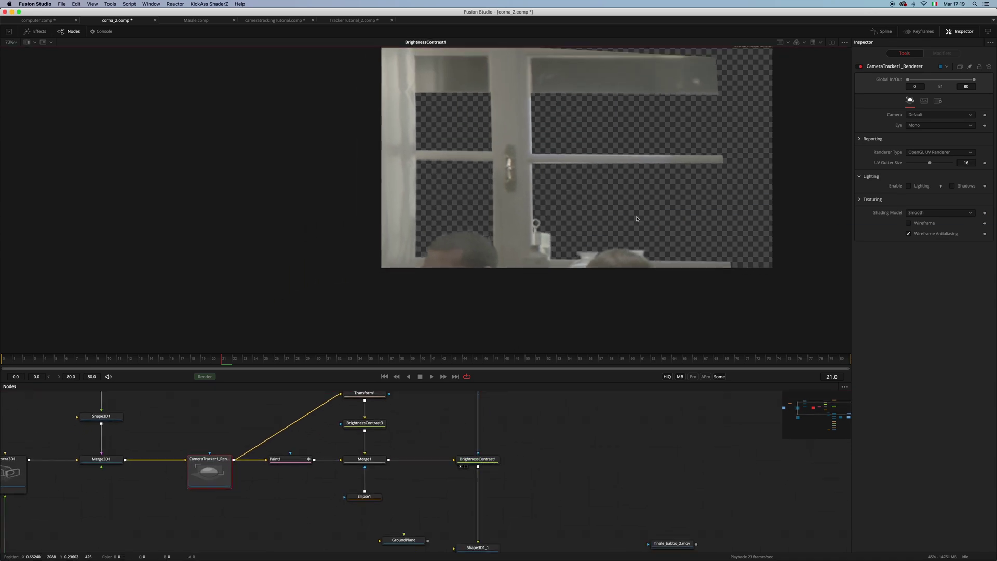
drag(567, 511, 561, 448)
scroll(560, 449, down, 3)
scroll(560, 448, left, 2)
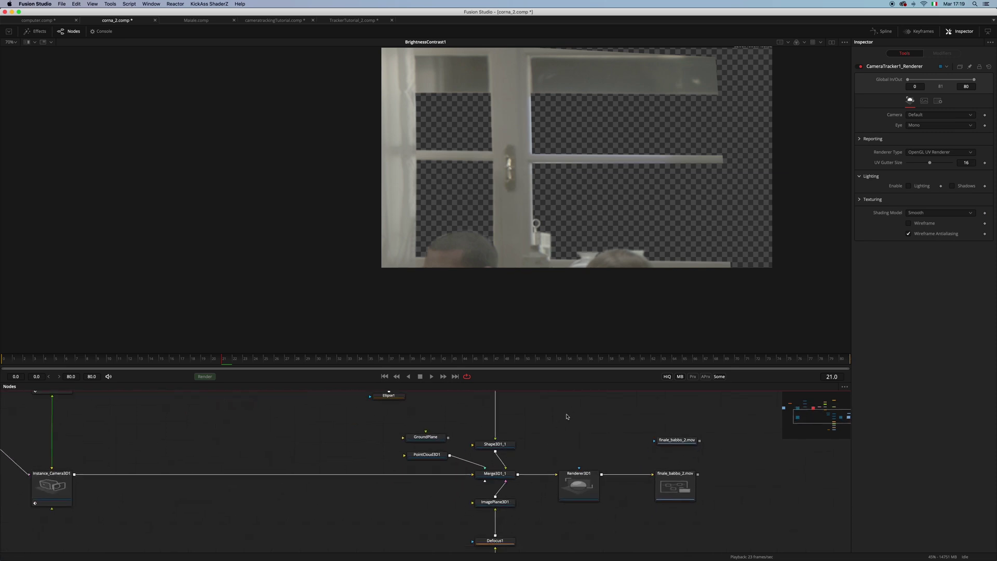
drag(497, 477, 561, 283)
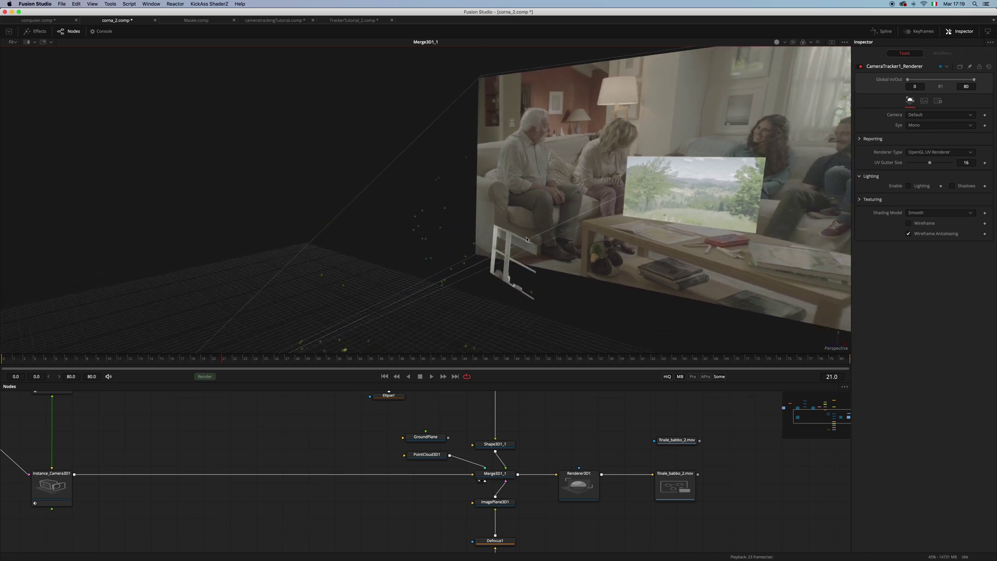
Orbit the Merge3D1_1 scene so the room footage and landscape card face front
scroll(454, 443, up, 2)
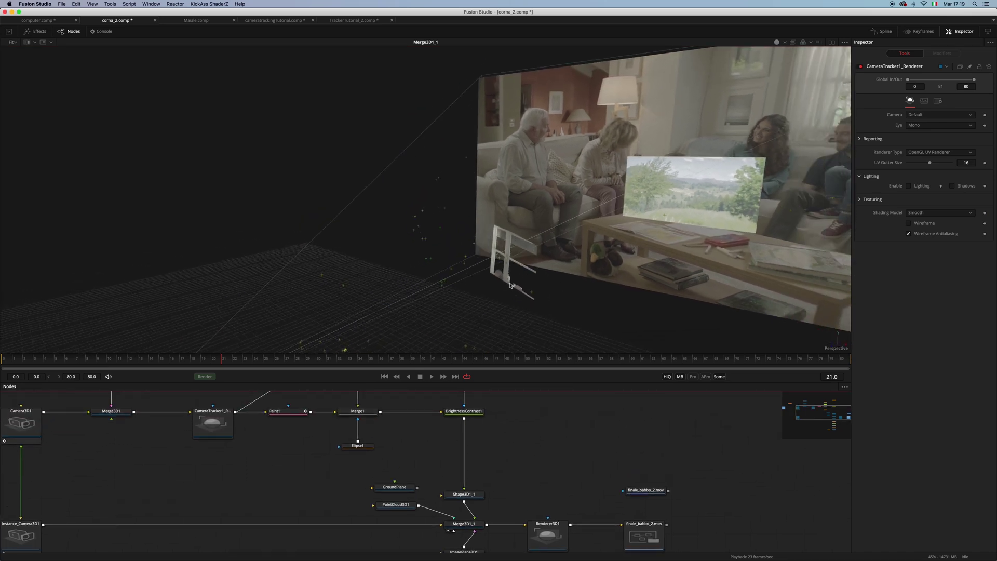
scroll(537, 431, right, 3)
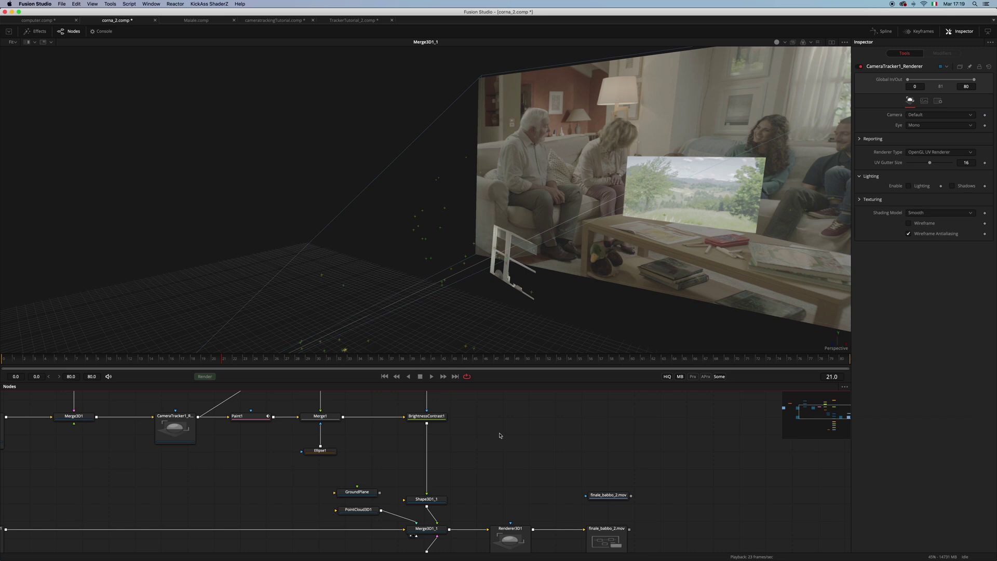
drag(541, 296, 596, 279)
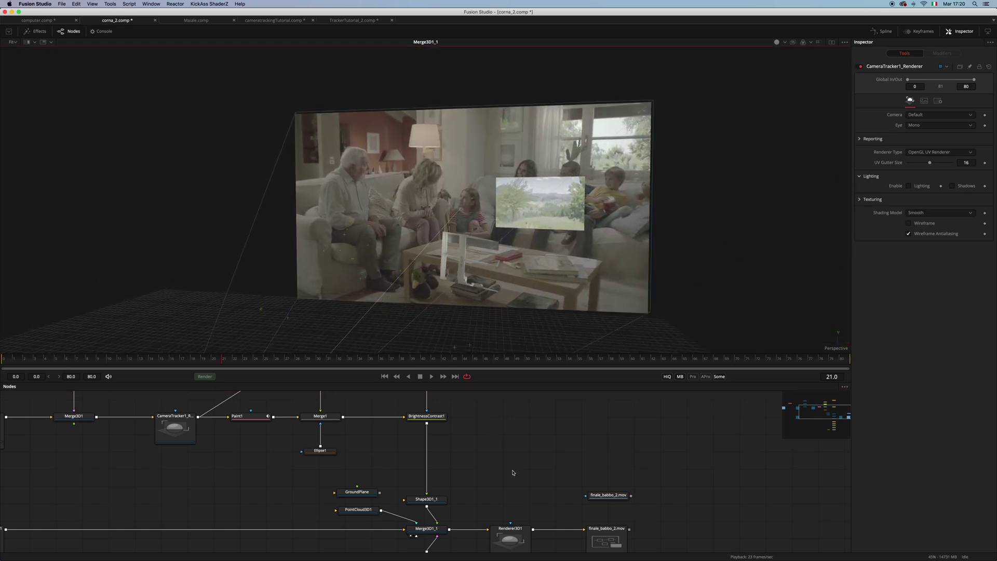
scroll(511, 477, down, 3)
scroll(511, 477, right, 3)
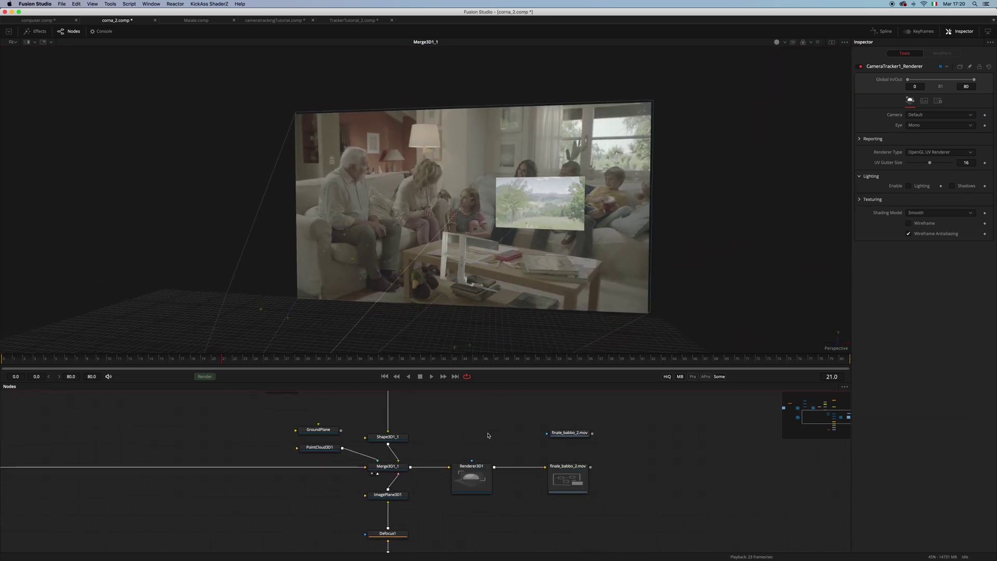
Switch to two side-by-side viewers and show the original footage loader on the left
click(833, 43)
click(832, 42)
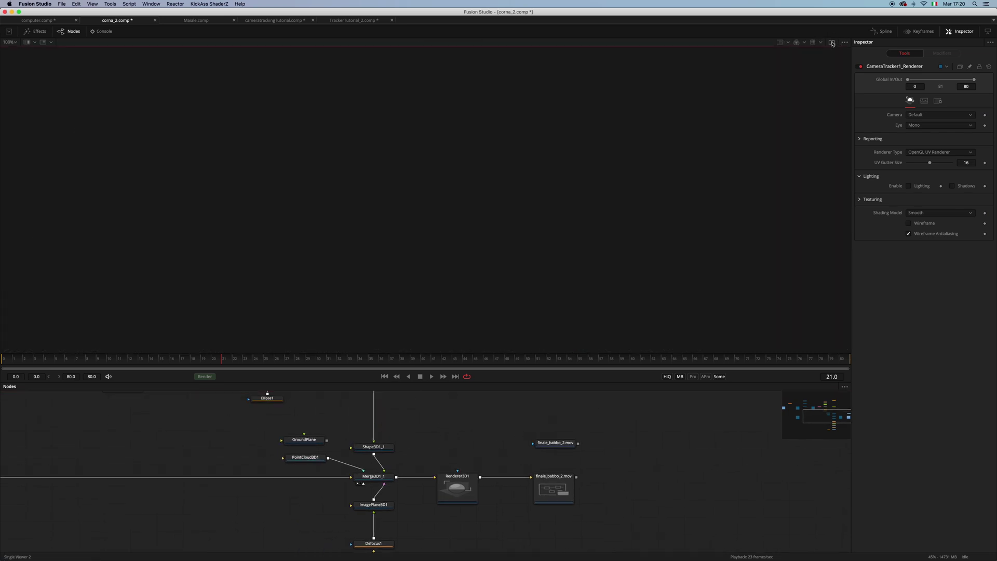
click(832, 43)
drag(267, 416, 725, 507)
drag(219, 467, 272, 252)
Show the finale_babbo_2.mov loader in the right viewer
drag(589, 532, 267, 479)
drag(602, 484, 349, 454)
click(439, 450)
key(2)
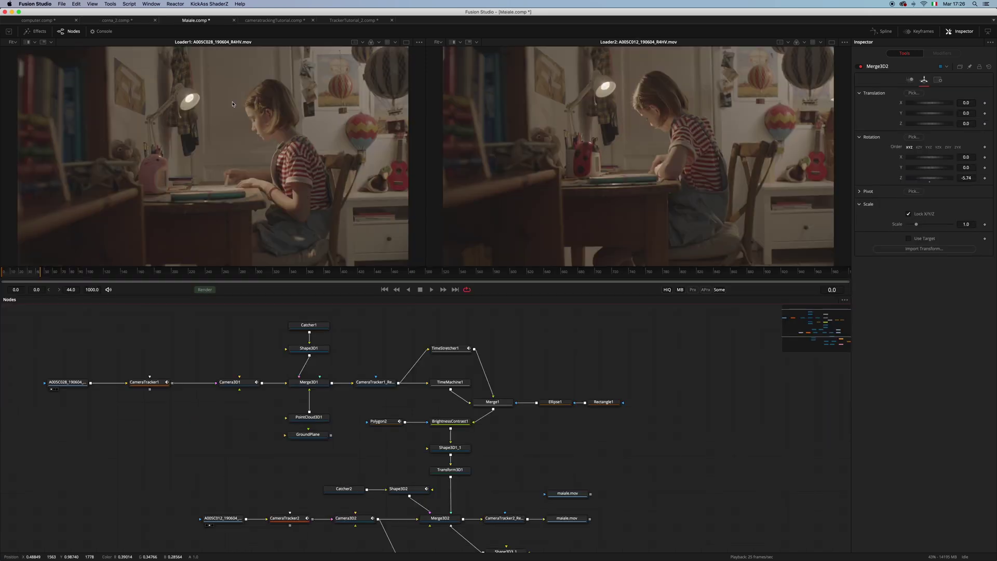
Open the Maiale comp and play both clips, replaying and stopping at frame 39
click(242, 452)
key(space)
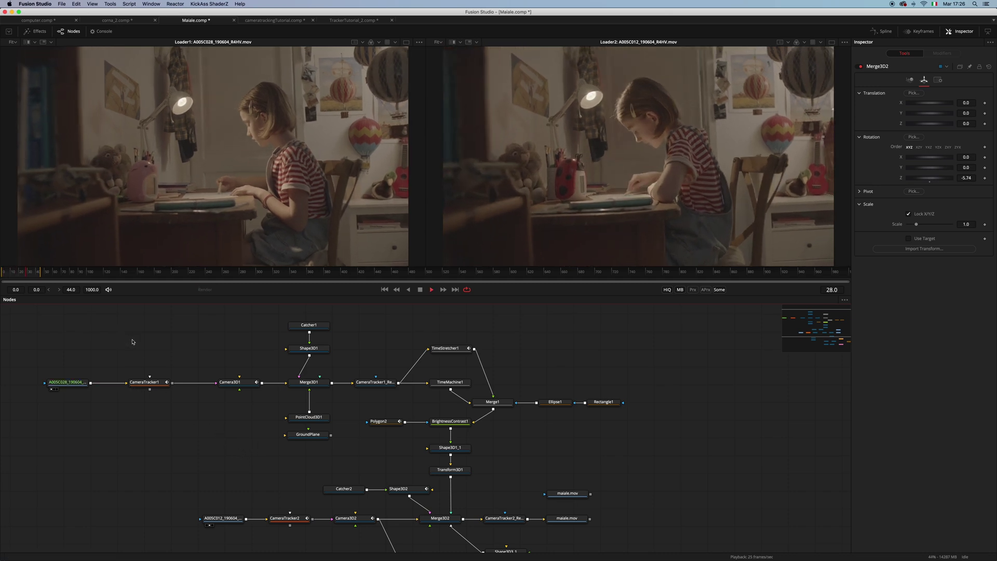
key(space)
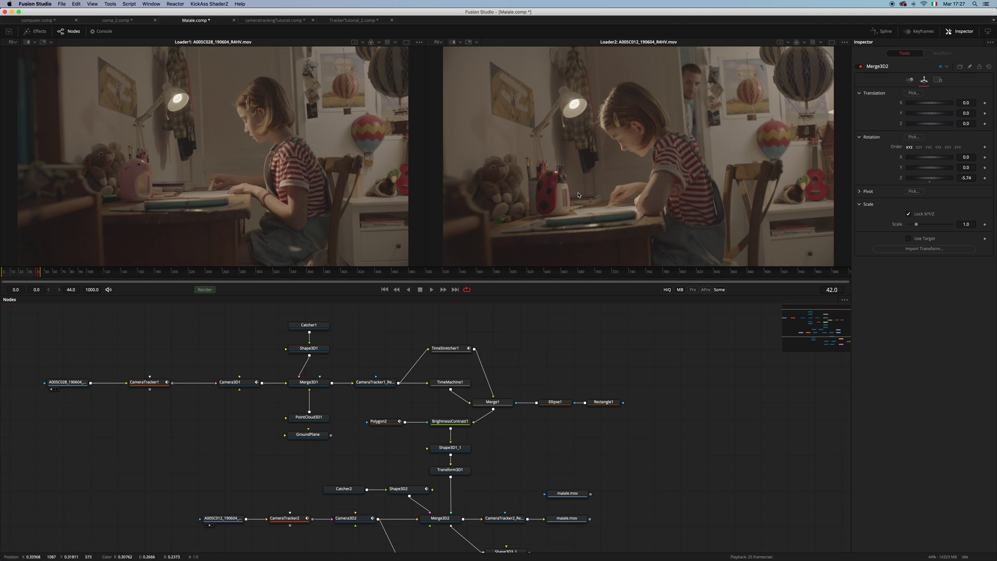
key(space)
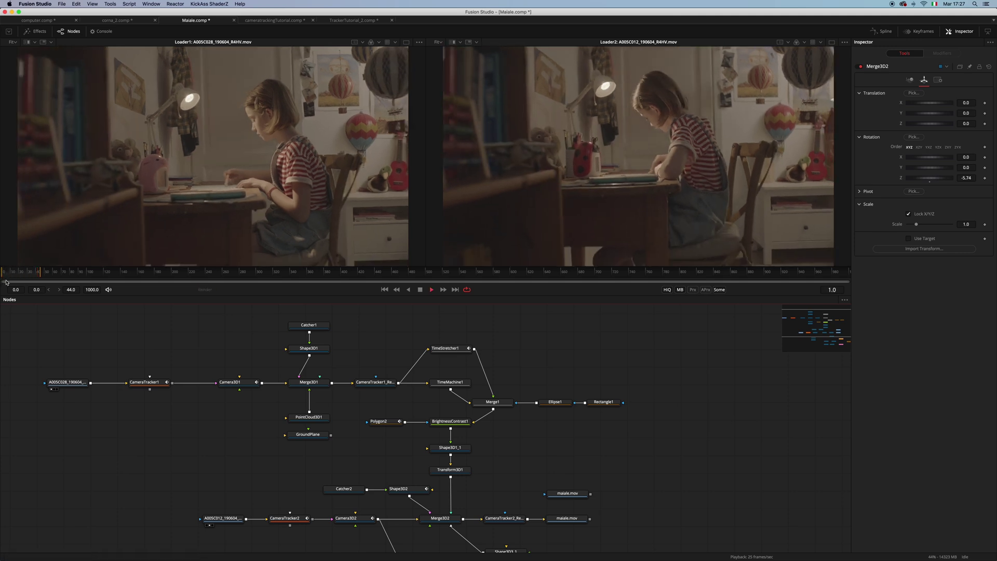
key(space)
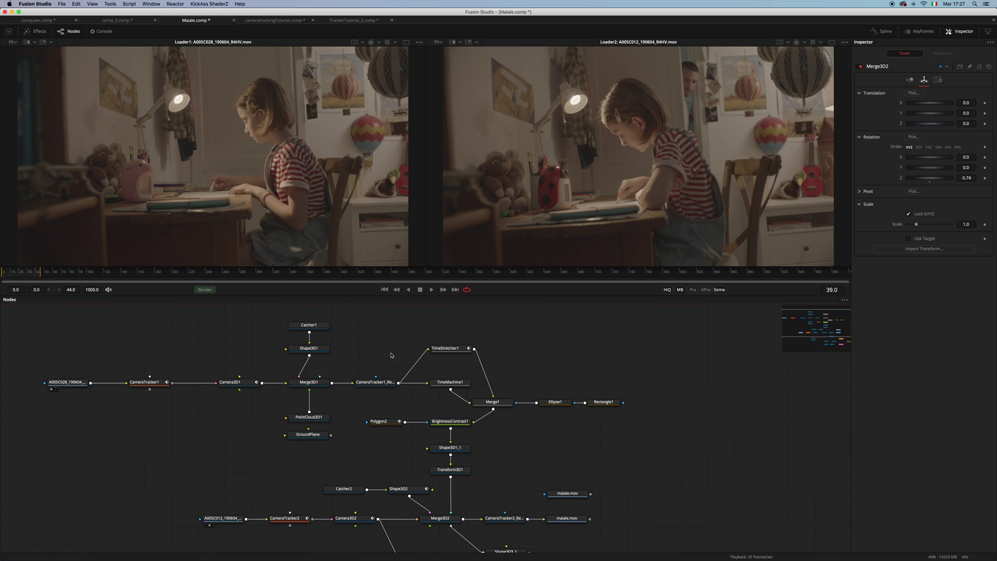
Show CameraTracker1 in the left viewer and review its solve results
click(145, 383)
key(1)
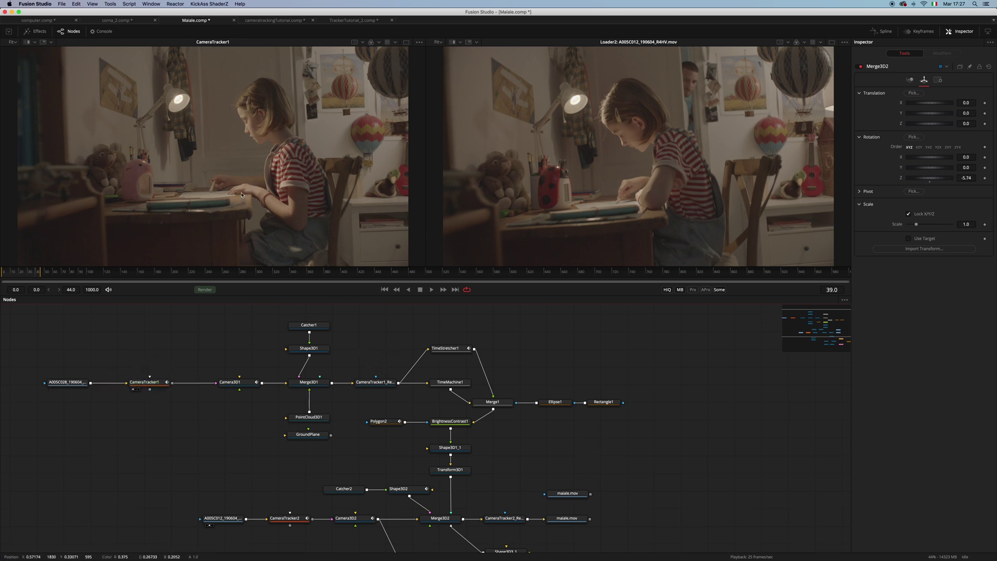
click(145, 383)
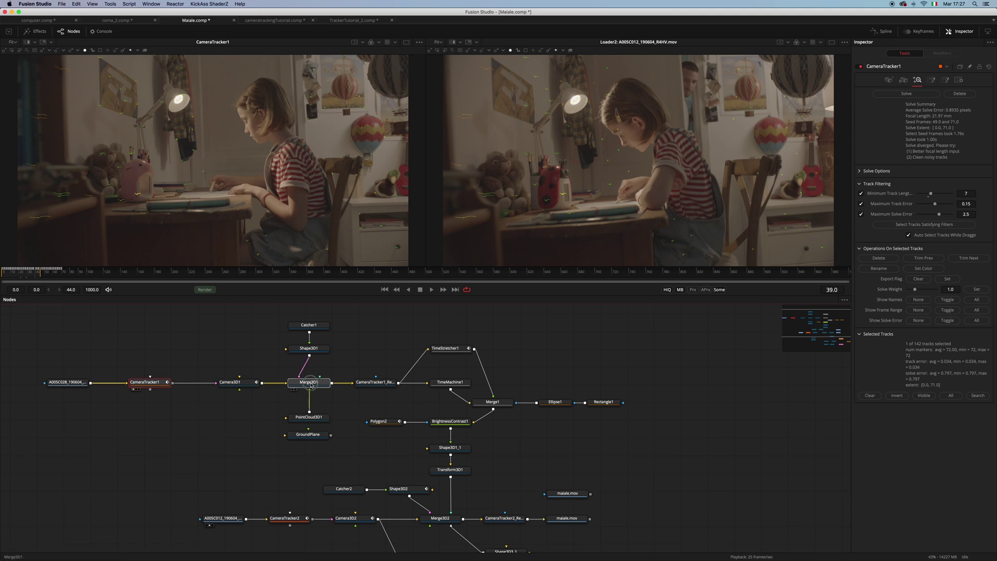
Orbit the Merge3D1 scene to face front, then show the CameraTracker1_Renderer piggy on the left
key(1)
drag(233, 192, 258, 189)
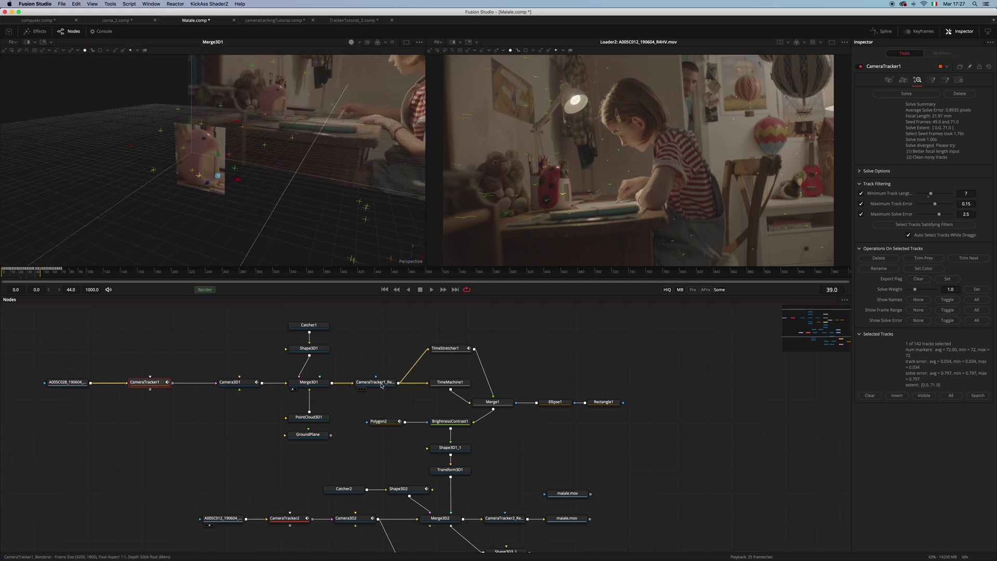
drag(380, 384, 340, 224)
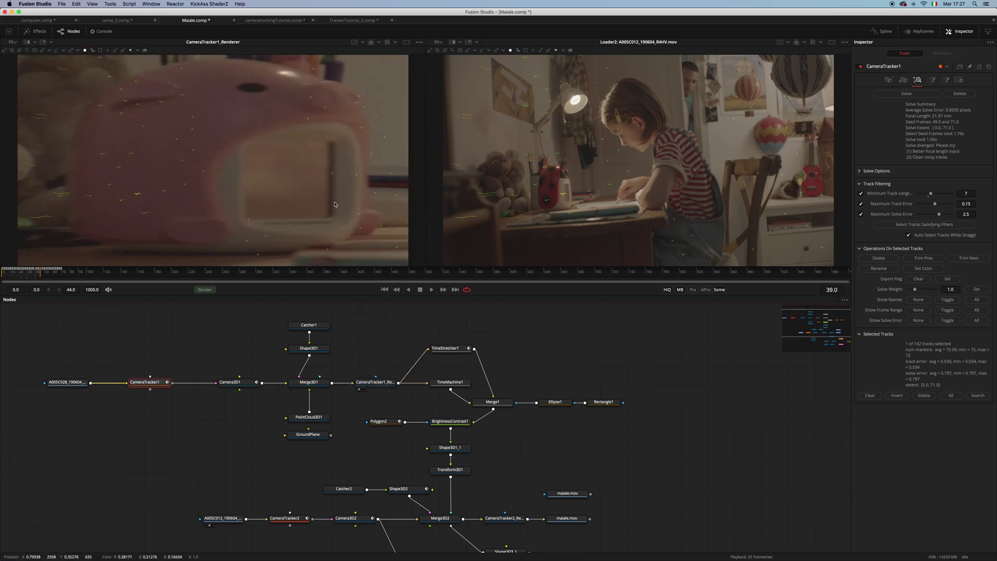
Show the BrightnessContrast1 piggy cutout on the left and CameraTracker2's tracks on the right
click(384, 386)
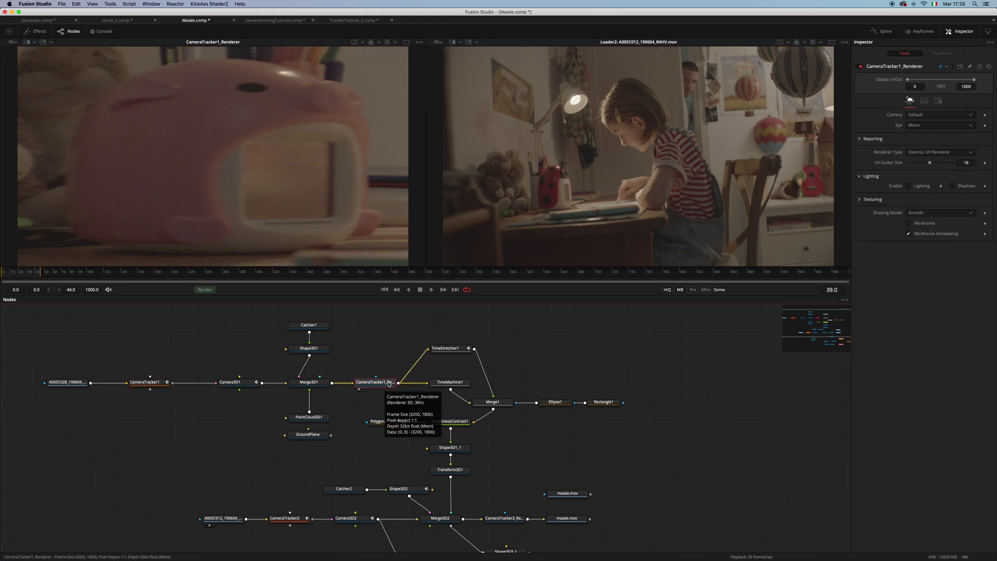
drag(418, 404, 333, 365)
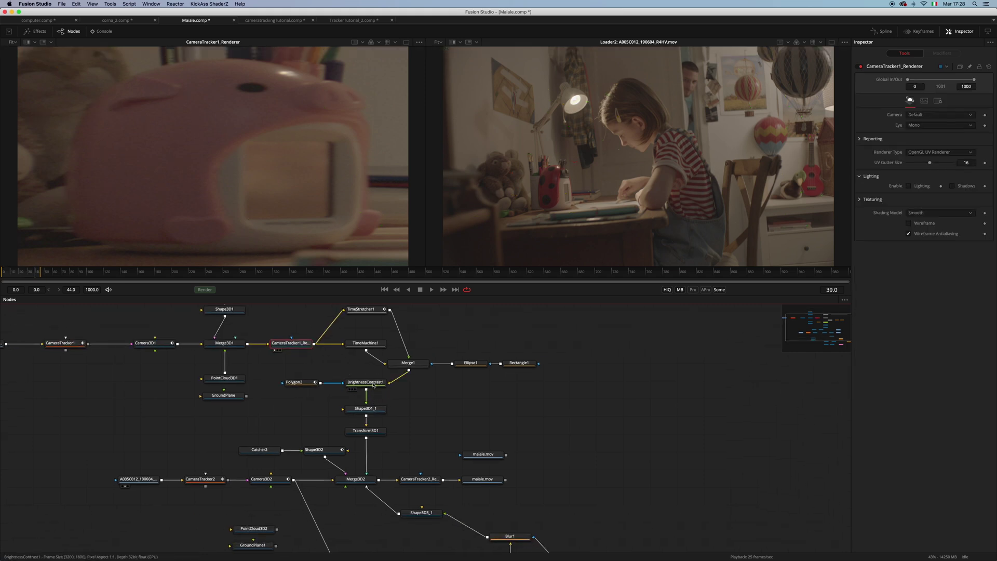
click(350, 389)
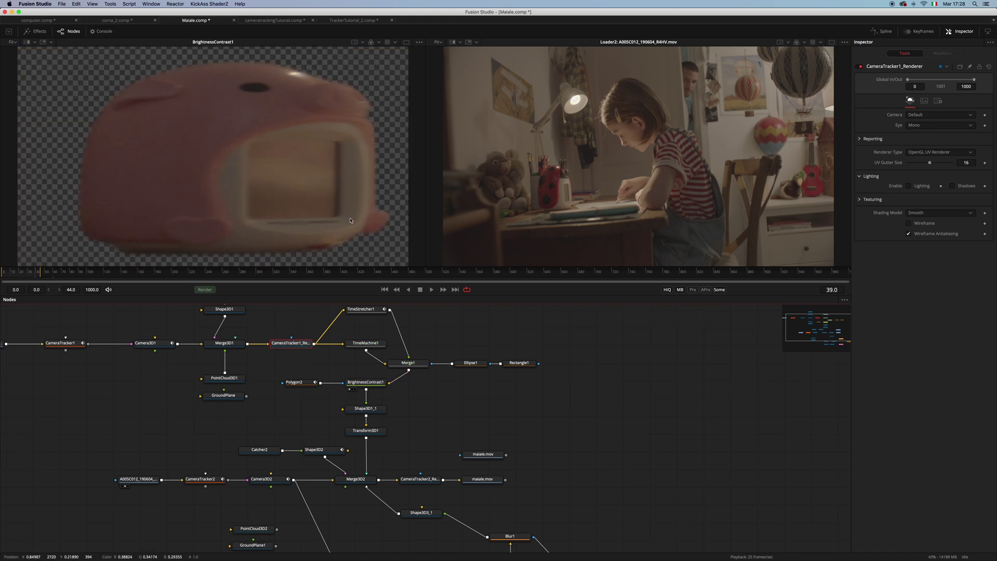
click(414, 418)
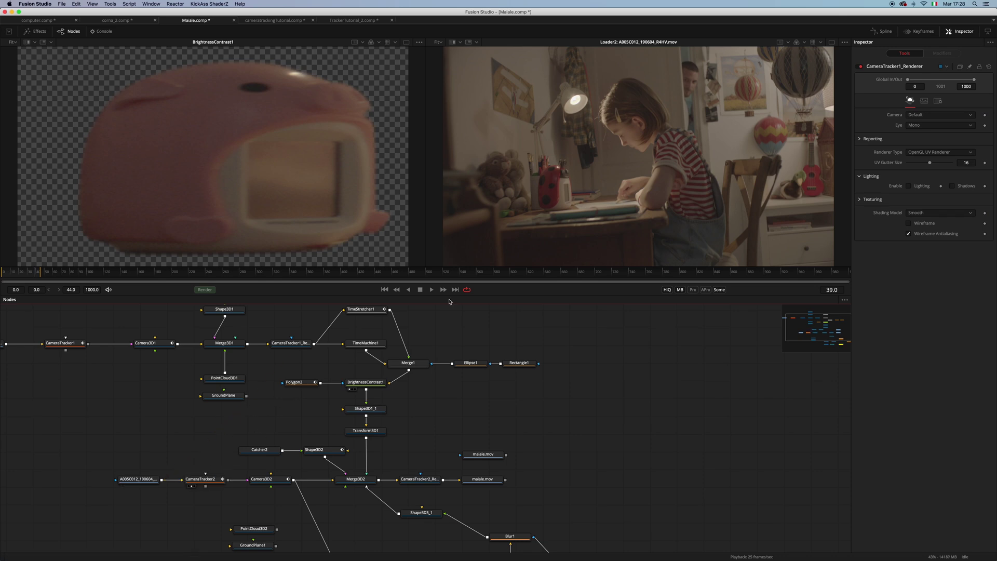
click(207, 479)
key(2)
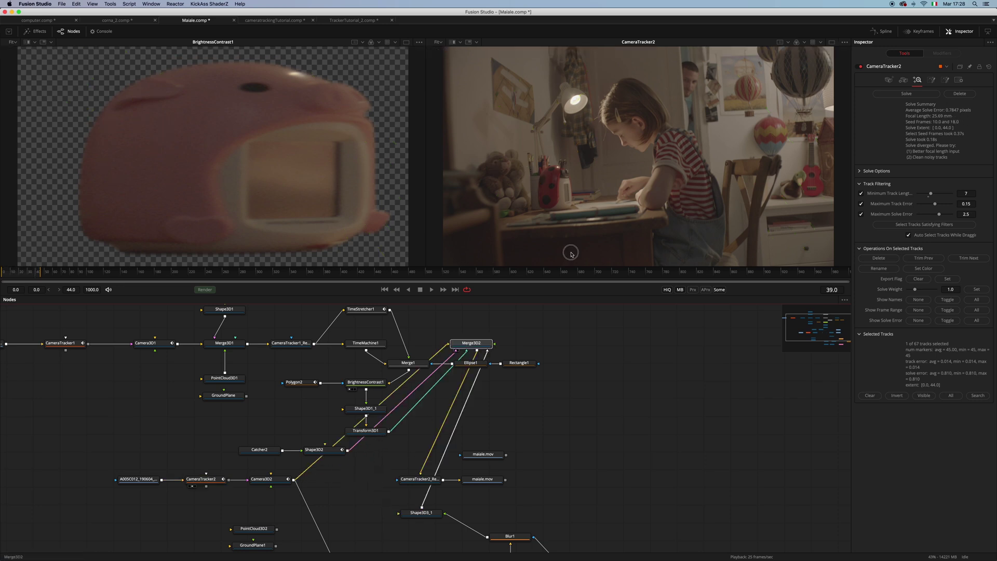
Display Merge3D2 in the right viewer, zooming and orbiting to inspect the piggy plane on the desk
drag(356, 479, 637, 187)
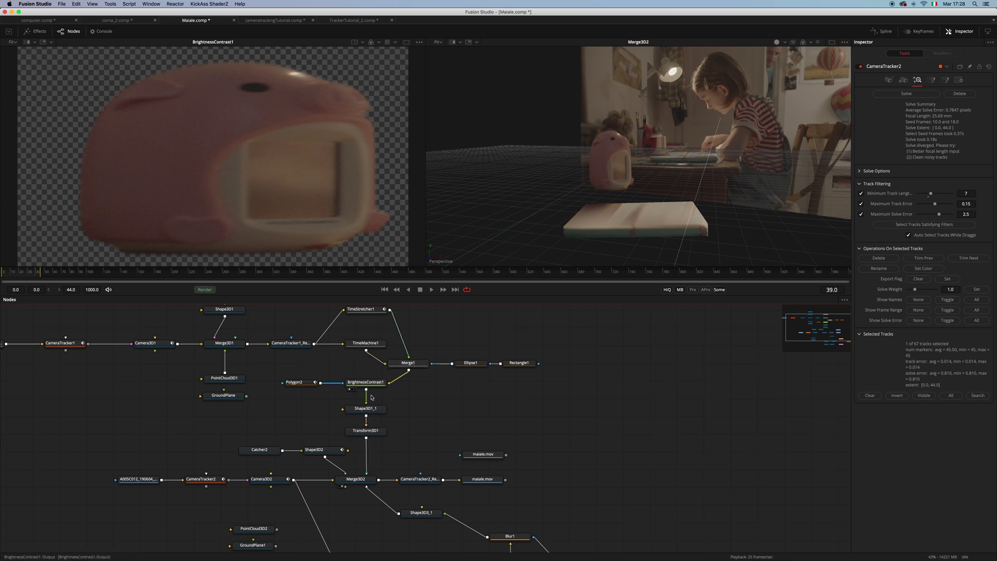
scroll(650, 180, down, 10)
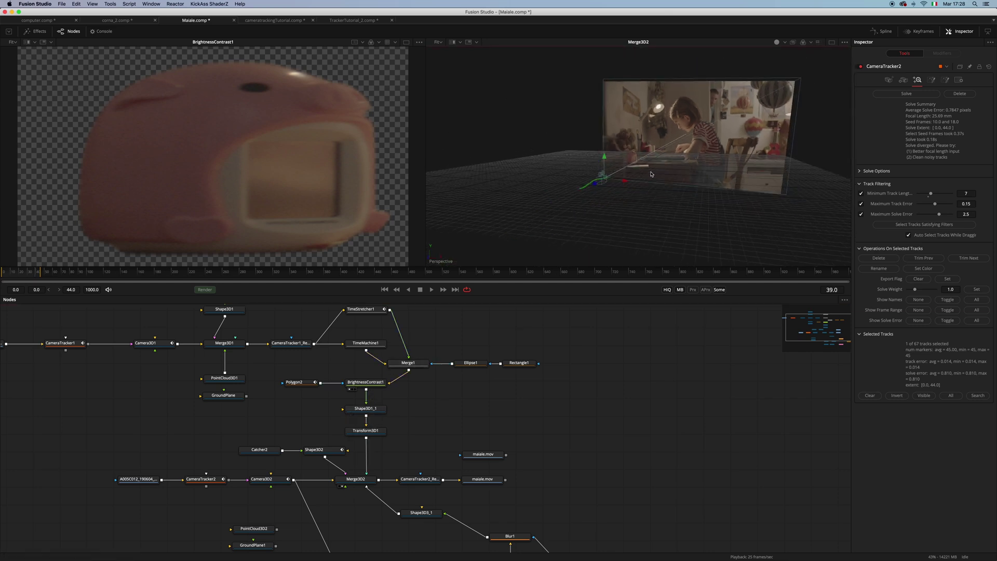
scroll(650, 181, up, 4)
drag(649, 181, 585, 192)
scroll(420, 495, down, 3)
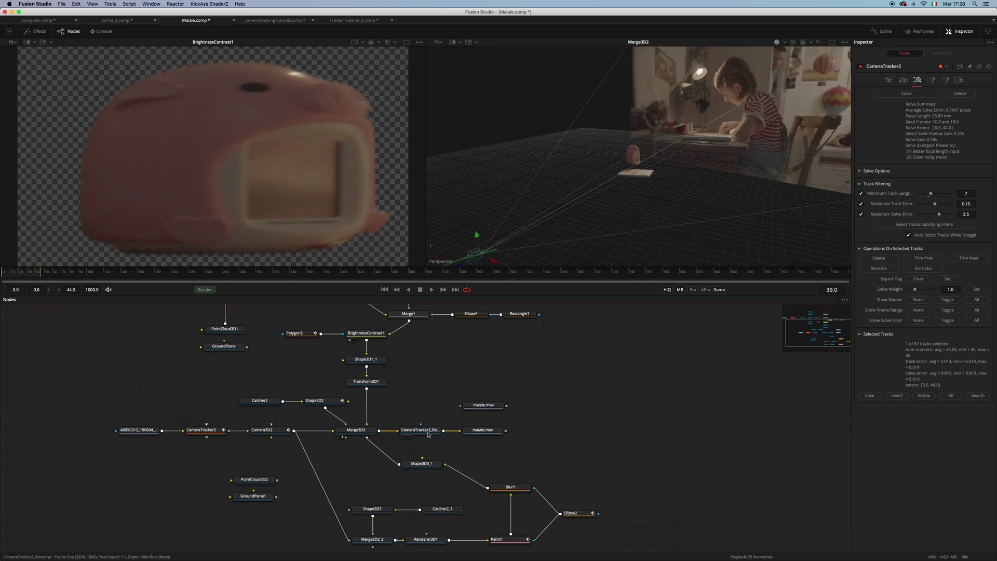
Play maiale.mov in the right viewer beside the original ladybug clip, zooming on the piggy
drag(482, 405, 519, 244)
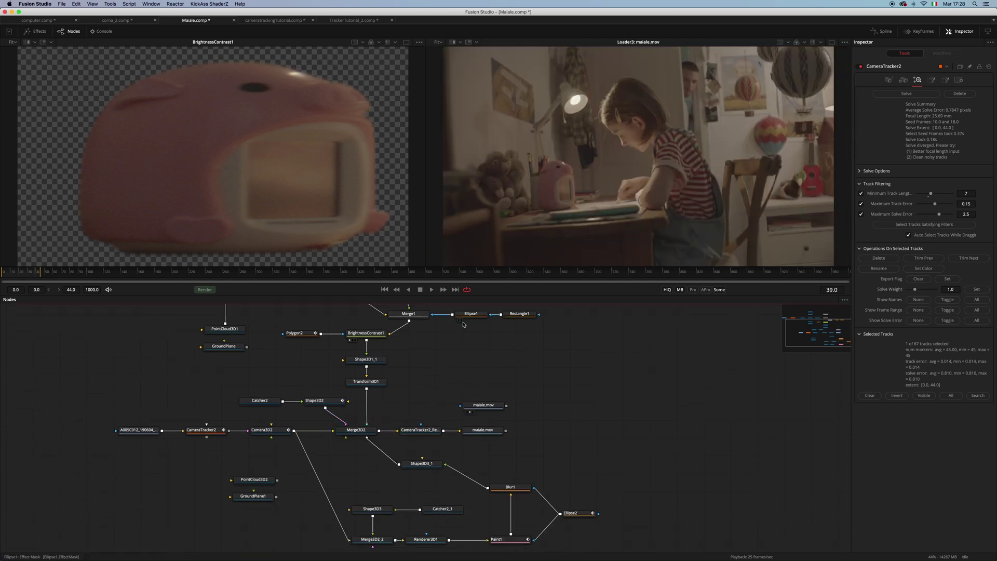
drag(179, 382, 186, 397)
drag(185, 397, 188, 419)
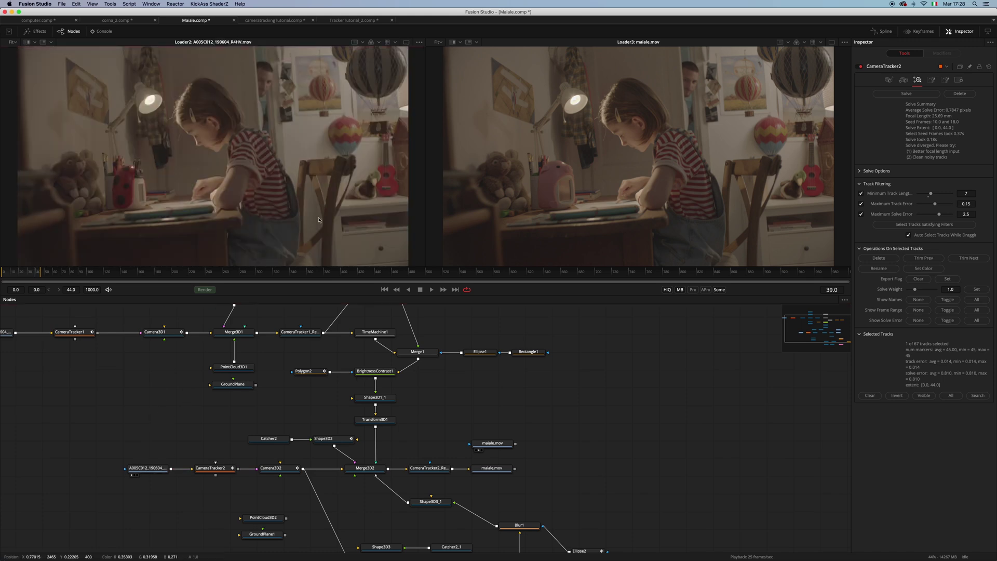
key(space)
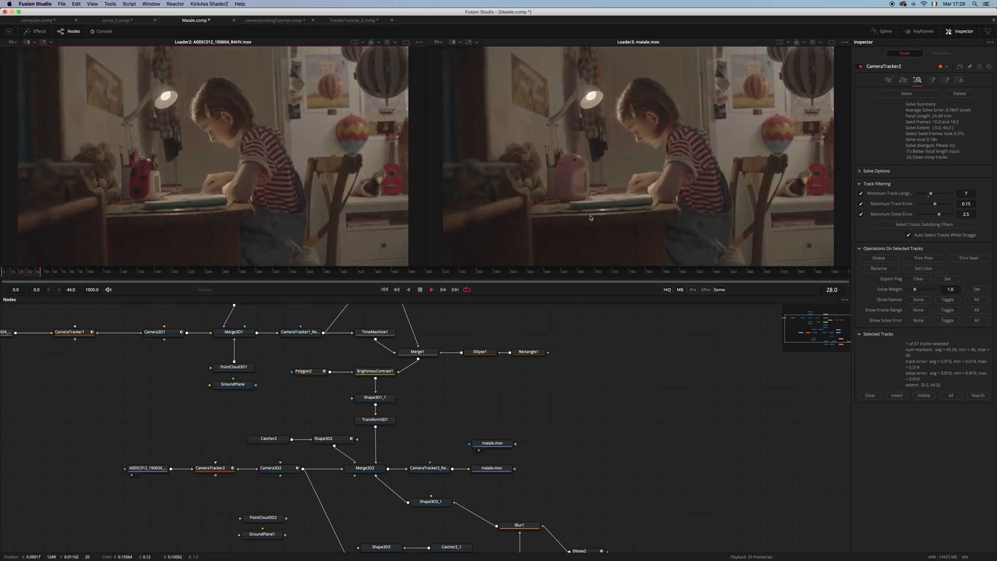
scroll(616, 182, up, 3)
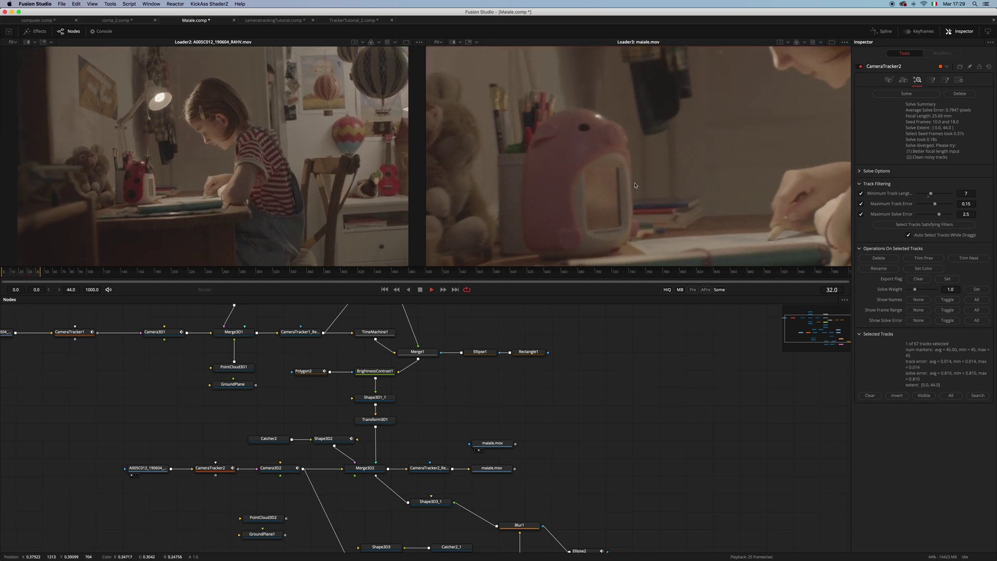